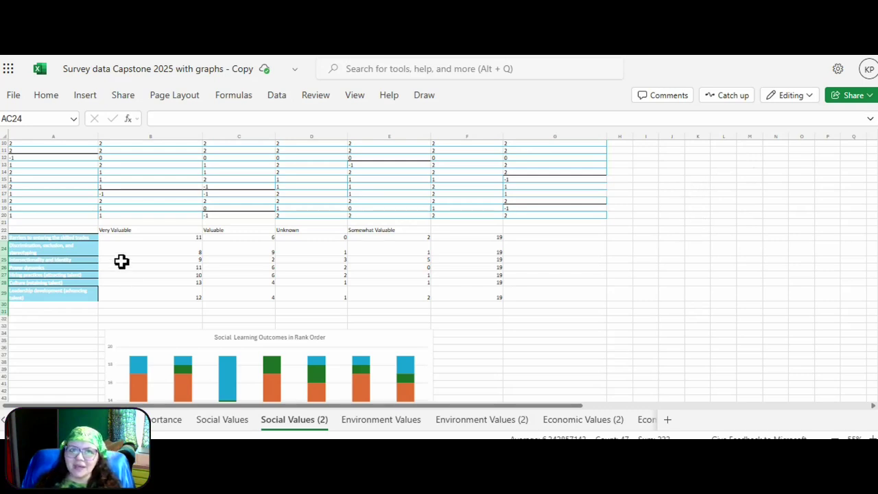
- Label the empty header cell F22 of the summary table as Total
drag(70, 227, 439, 293)
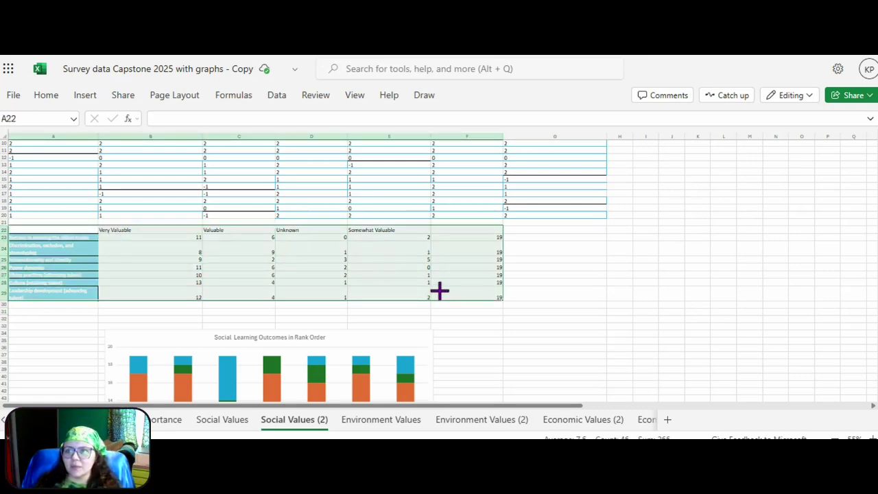
click(460, 231)
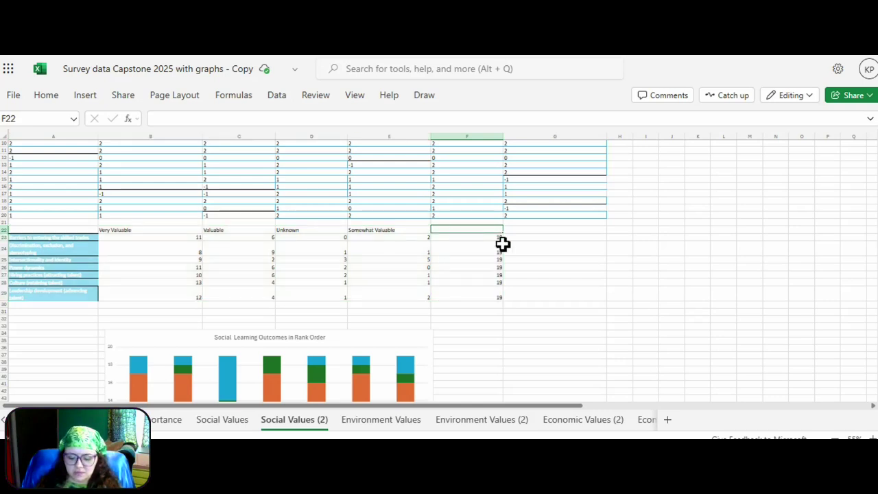
text(Total)
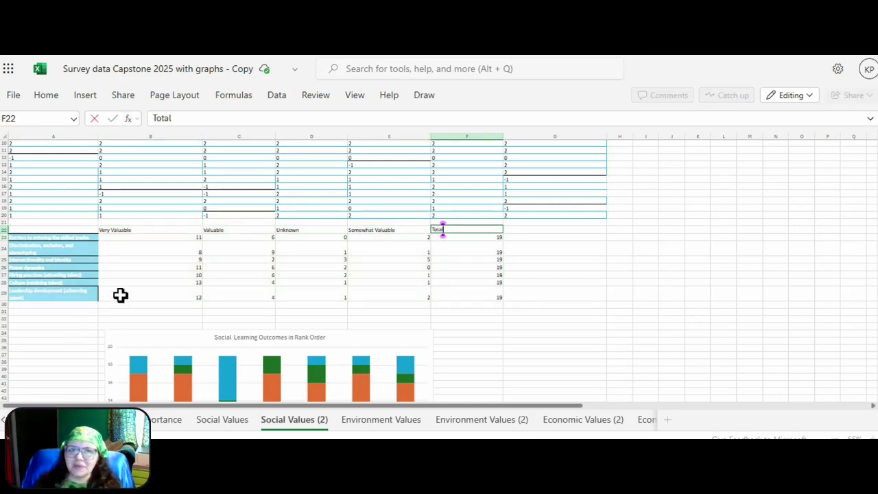
- Copy the summary table A22:F29 and paste it as values only, starting at cell I22
drag(76, 227, 470, 290)
key(ctrl+c)
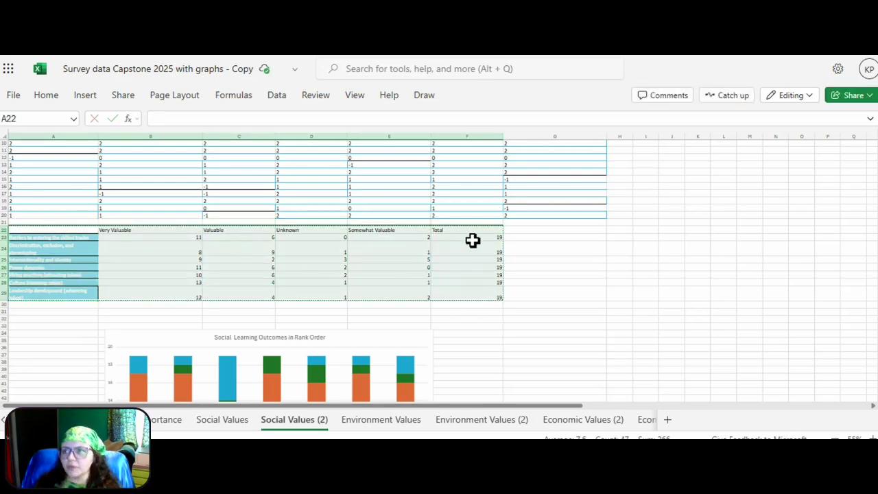
click(645, 229)
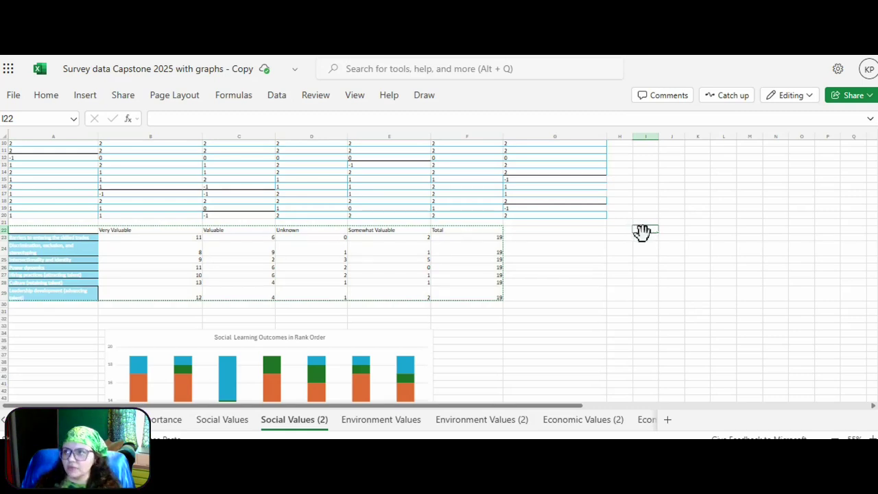
key(ctrl+v)
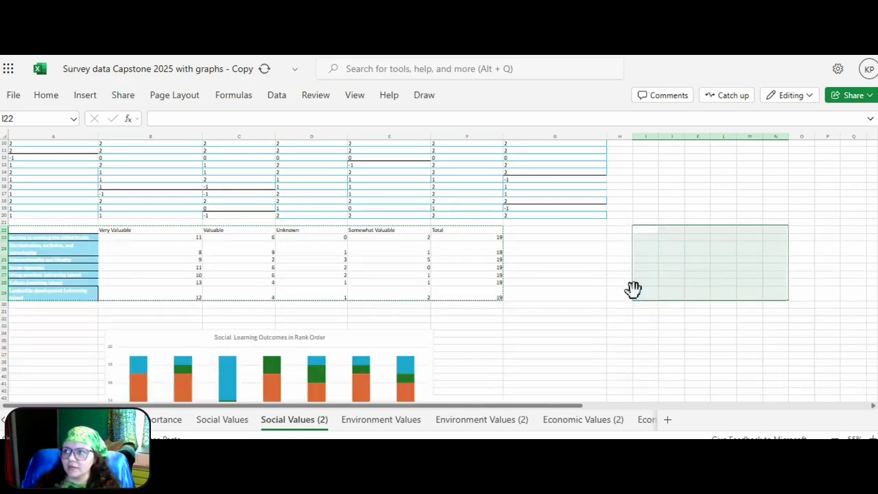
key(ctrl+z)
key(ctrl+v)
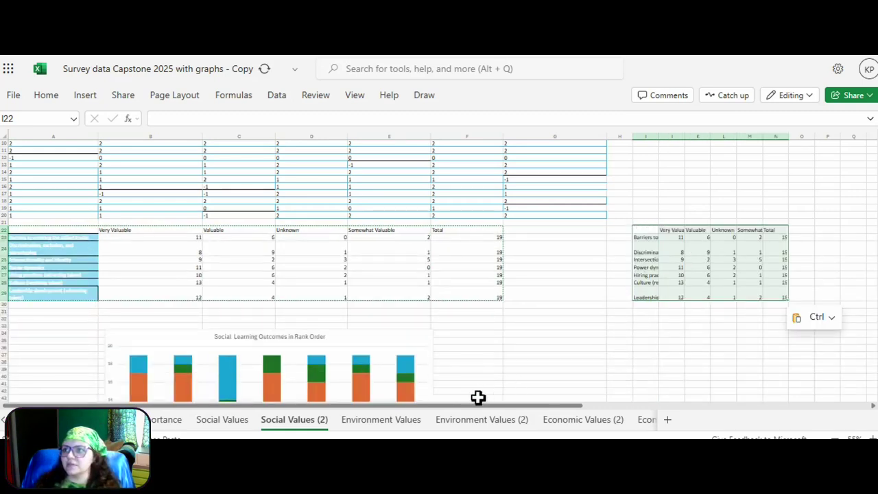
drag(479, 406, 549, 404)
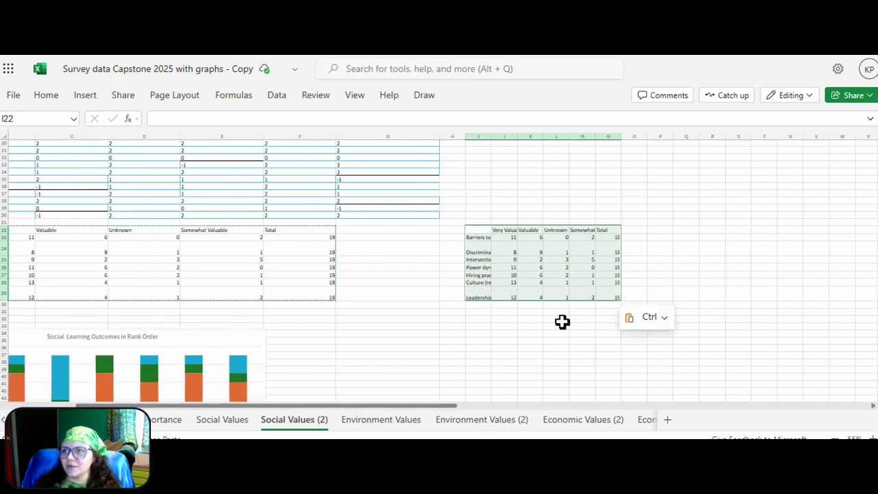
scroll(597, 302, up, 2)
key(ctrl)
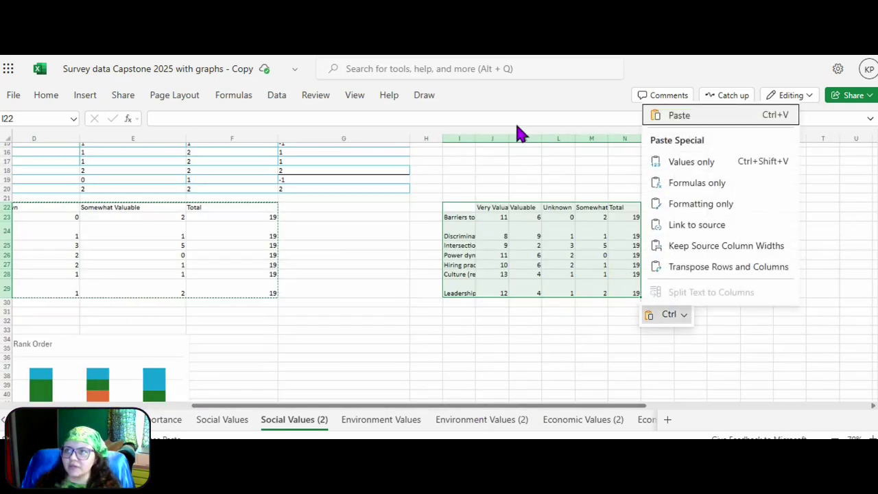
click(530, 90)
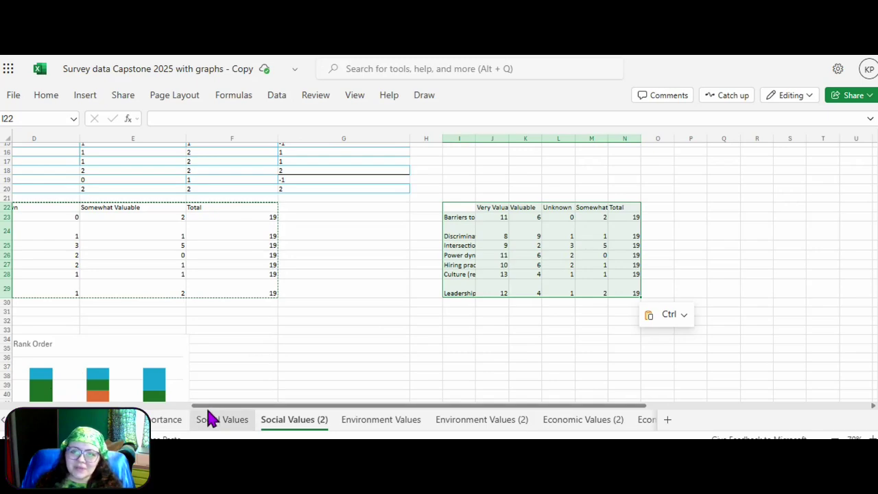
- Review the existing Social Learning Outcomes chart, both summary tables and the paste options for the copy
drag(199, 406, 139, 406)
scroll(132, 365, down, 3)
scroll(137, 364, down, 2)
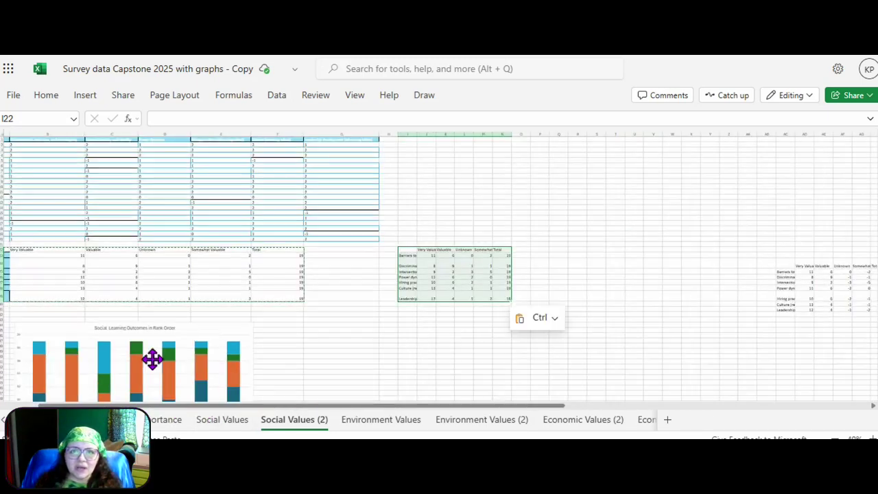
scroll(154, 358, down, 5)
scroll(186, 319, up, 3)
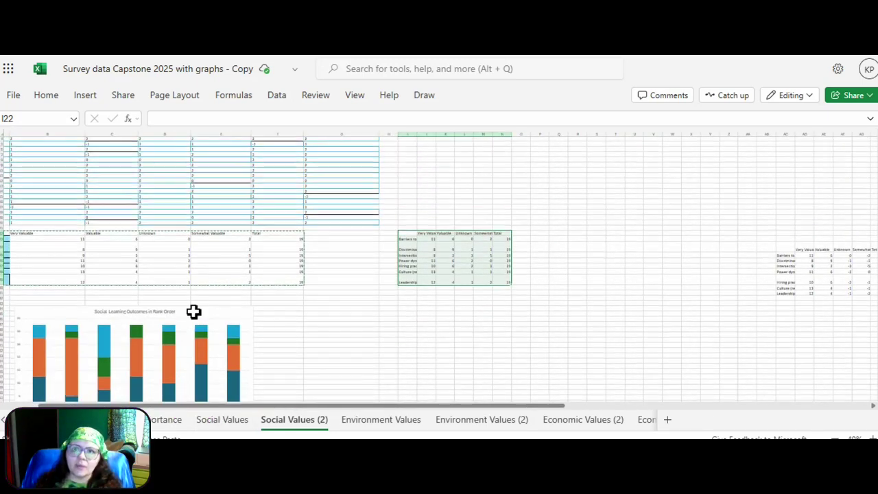
scroll(374, 315, up, 3)
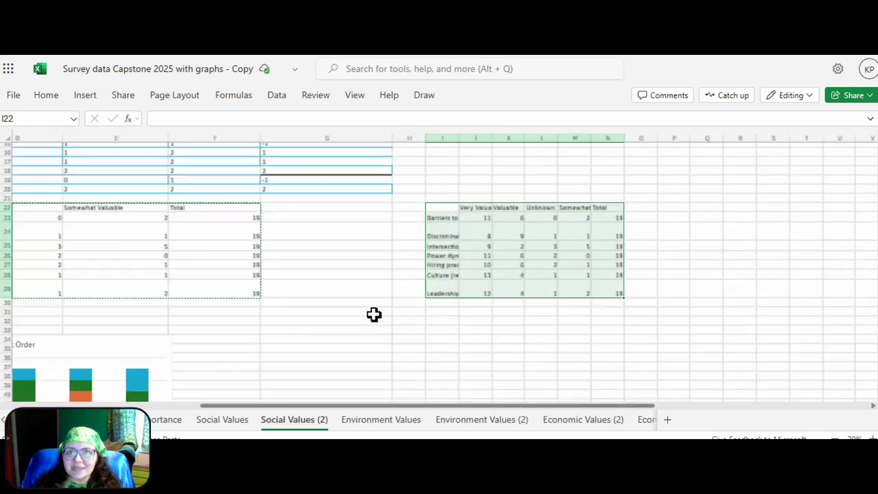
key(ctrl)
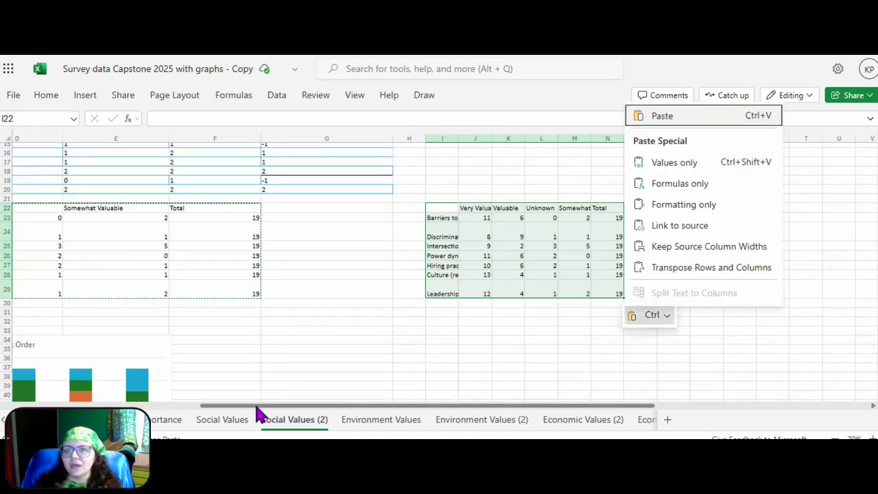
key(ctrl)
- Compare the content of E23 in the original table with M23 in the pasted copy, clearing the copy selection
click(461, 368)
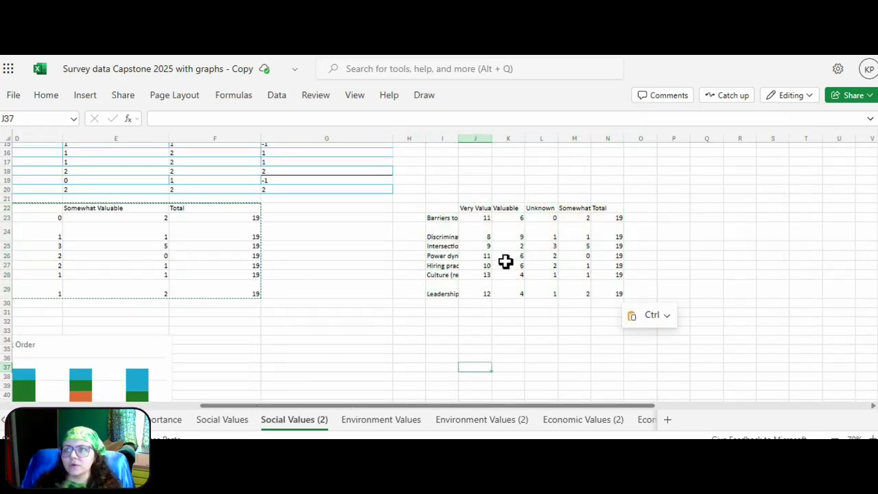
click(523, 238)
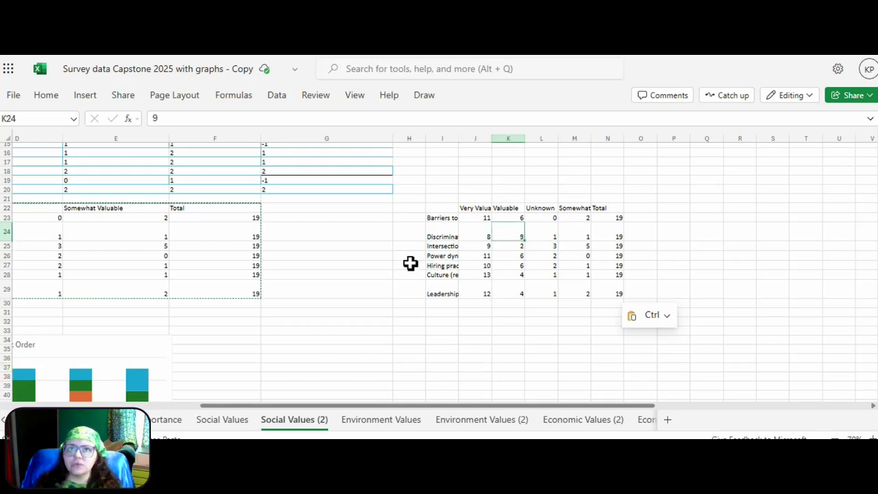
click(387, 303)
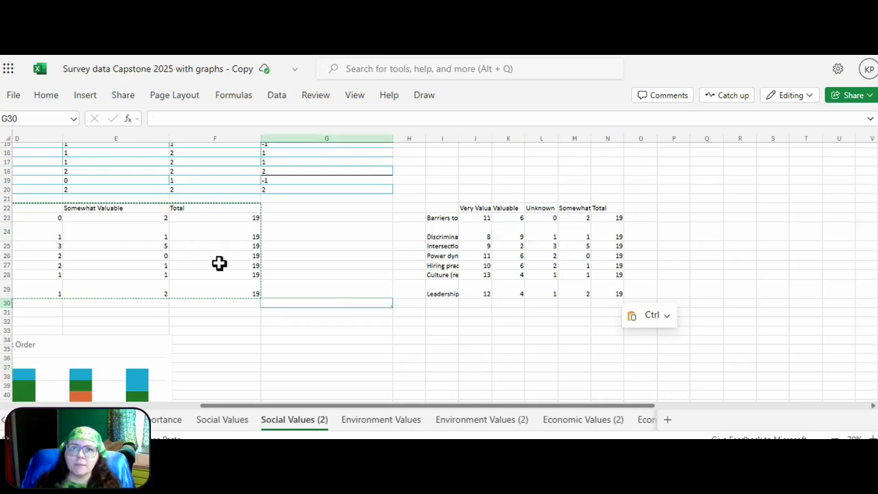
click(148, 218)
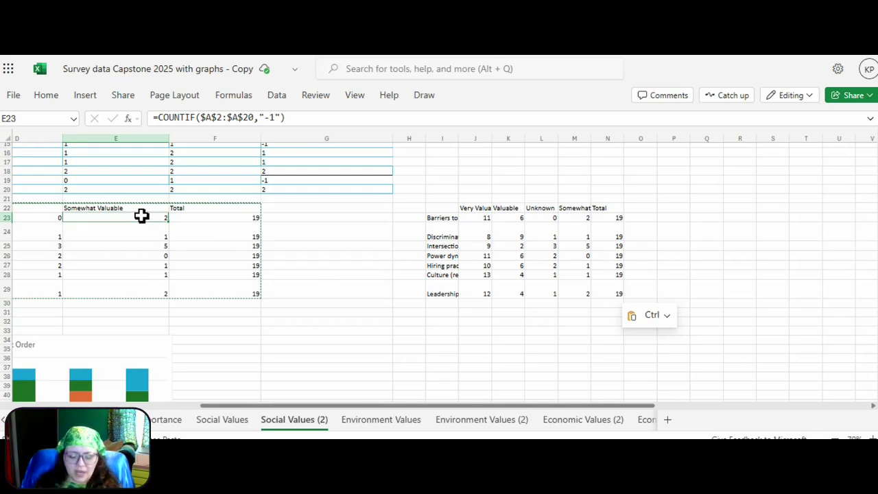
key(Escape)
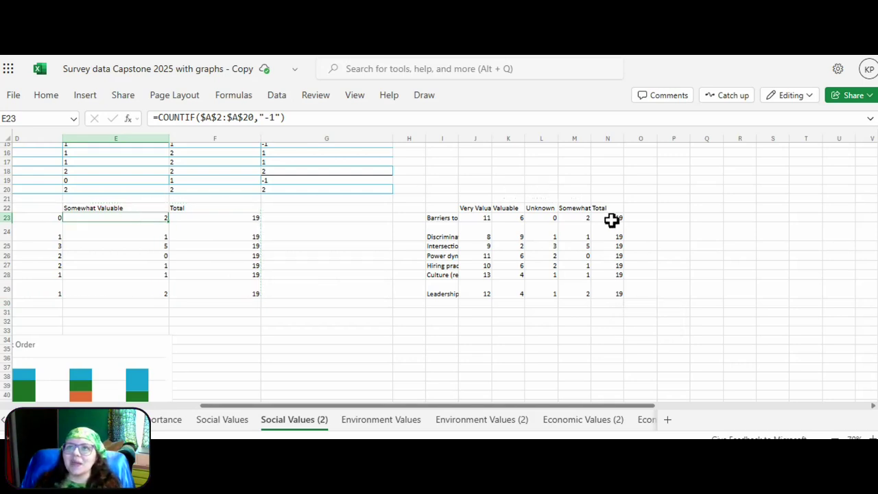
click(567, 215)
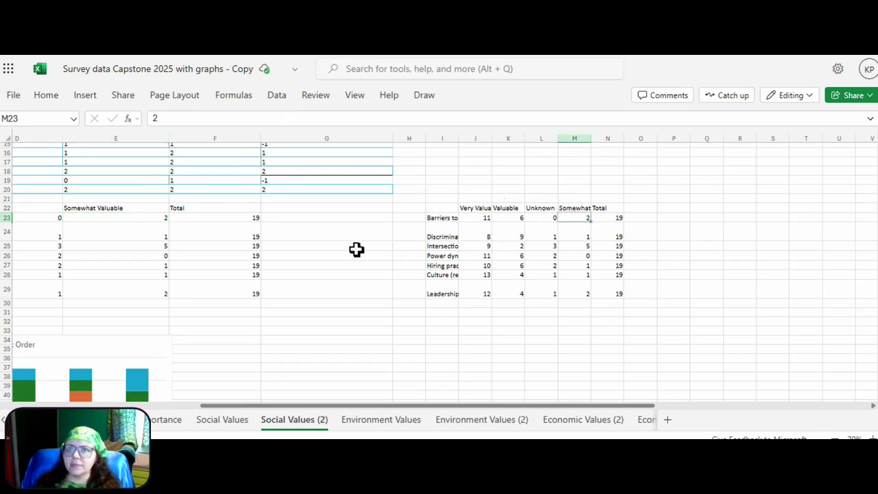
- Turn the nonzero Unknown and Somewhat Valuable counts in the pasted table negative, such as -1 in L24 and -3 in L25
scroll(364, 249, down, 2)
click(240, 400)
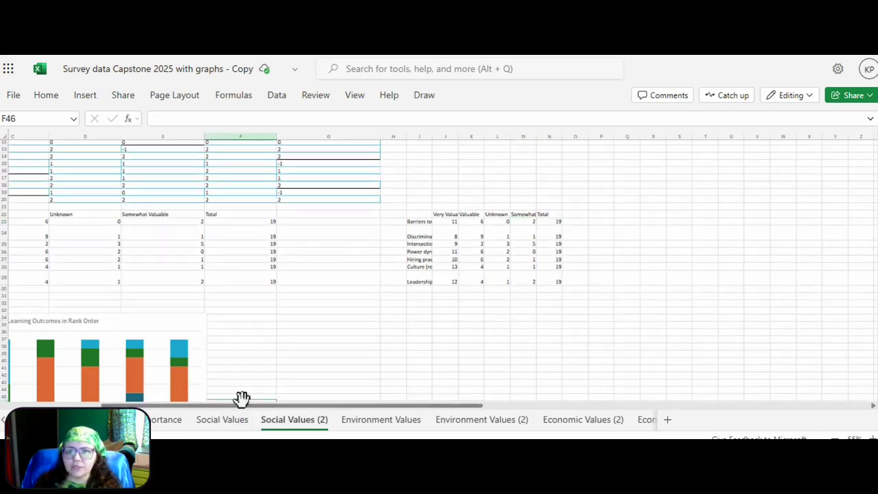
mouse_move(245, 408)
mouse_down()
mouse_move(165, 415)
mouse_move(231, 412)
mouse_up()
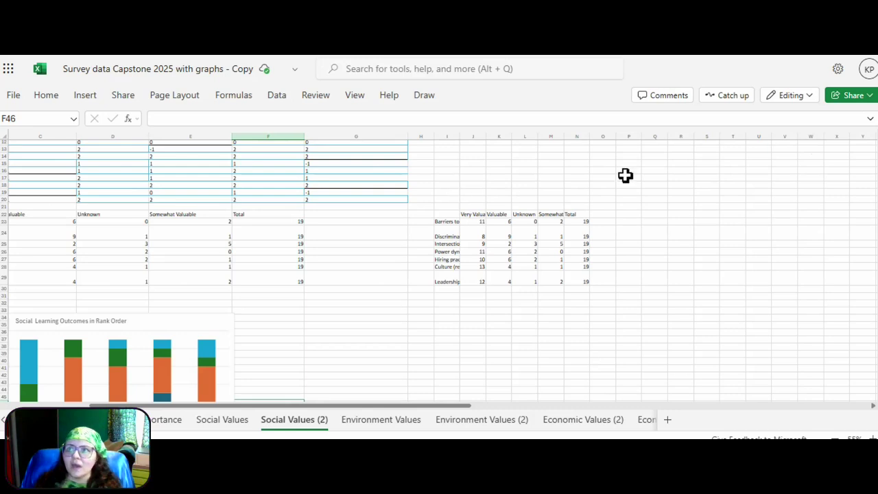
scroll(618, 221, up, 3)
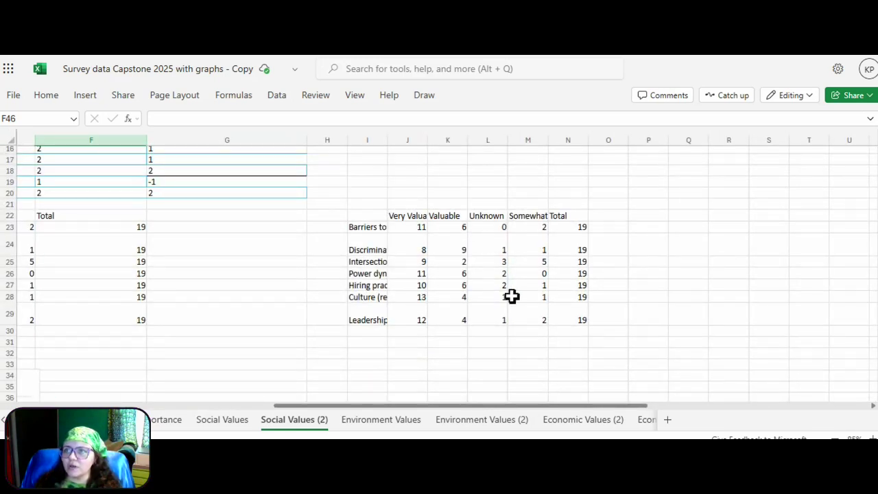
click(480, 261)
click(492, 241)
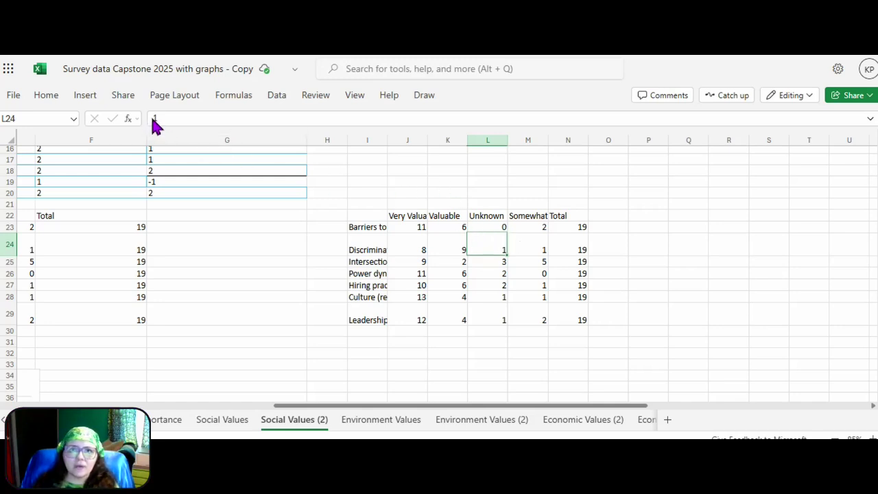
click(153, 119)
text(-)
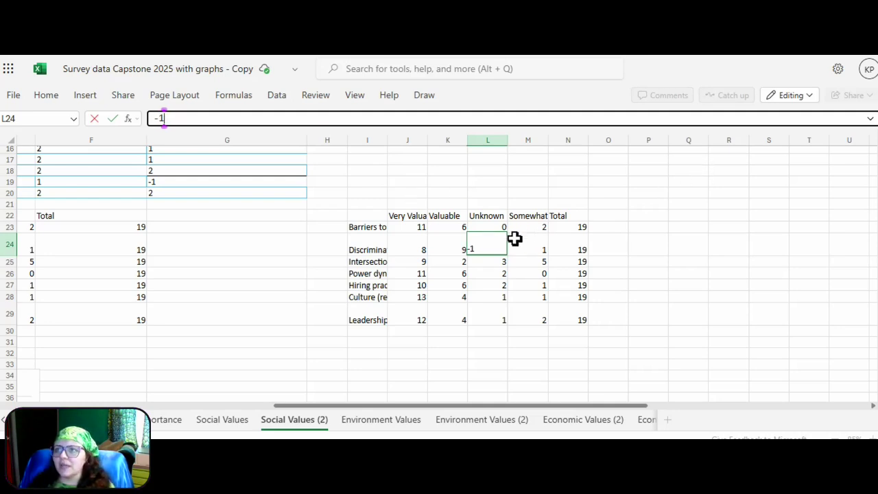
key(Return)
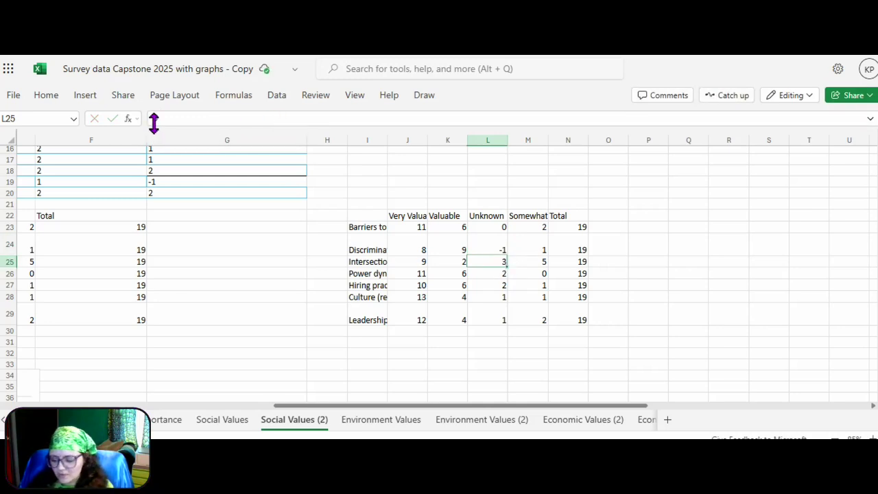
text(-)
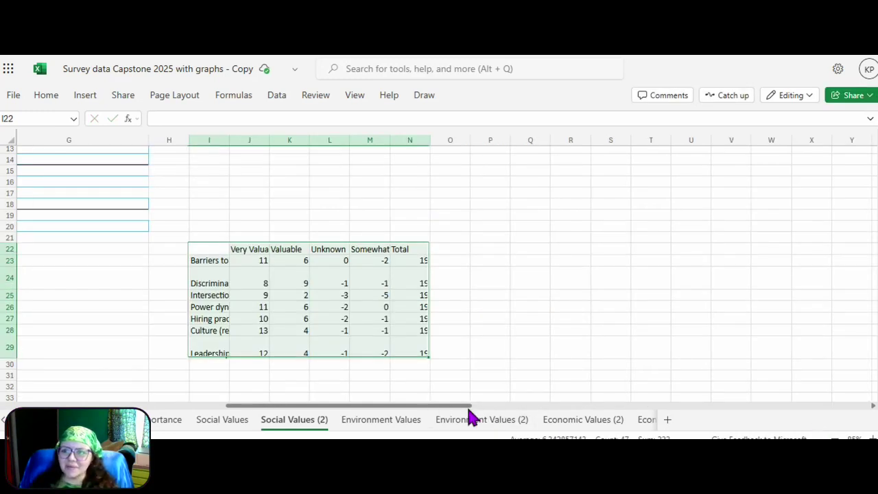
- Insert a 2-D stacked column chart from the pasted table range I22:M29, leaving out the Total column
drag(470, 406, 446, 406)
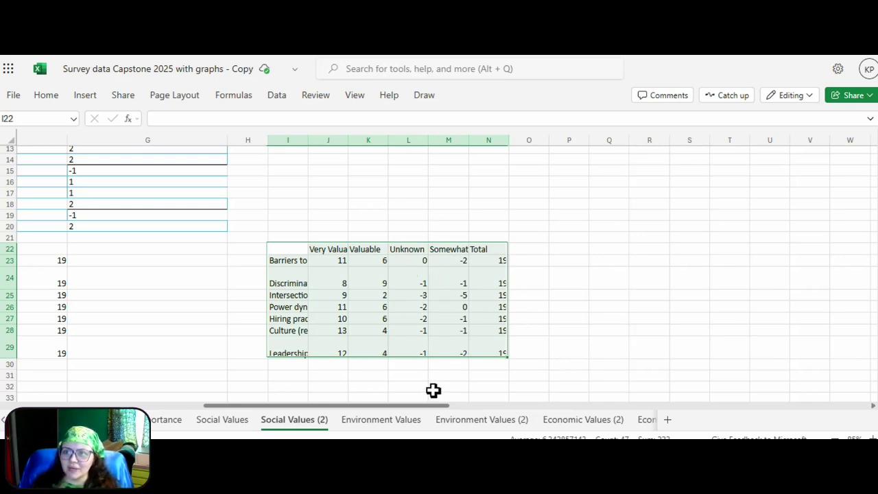
scroll(447, 362, down, 2)
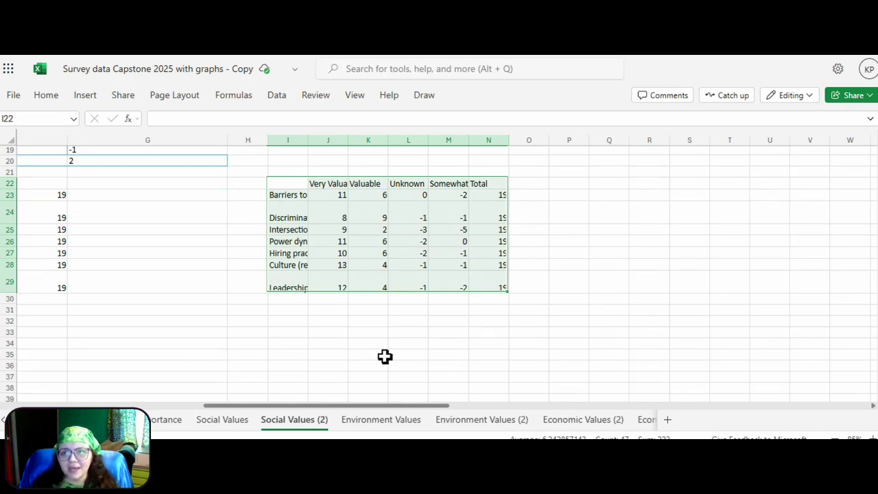
scroll(383, 351, down, 3)
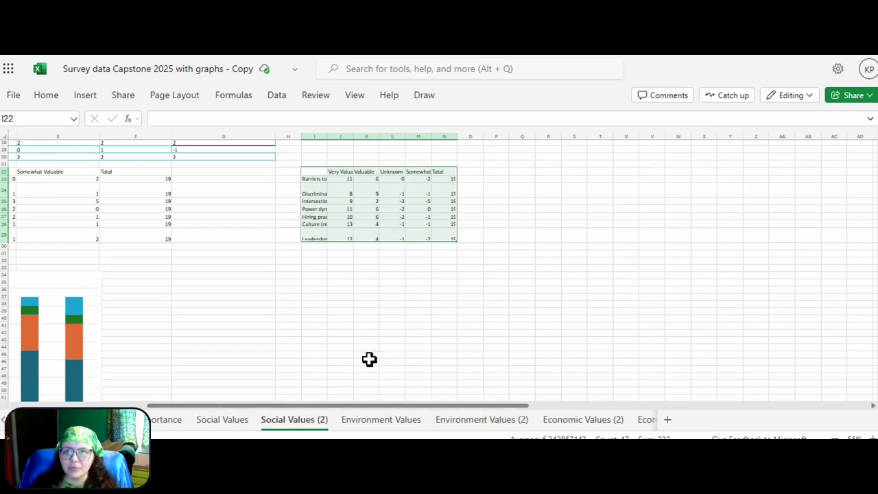
scroll(334, 275, down, 2)
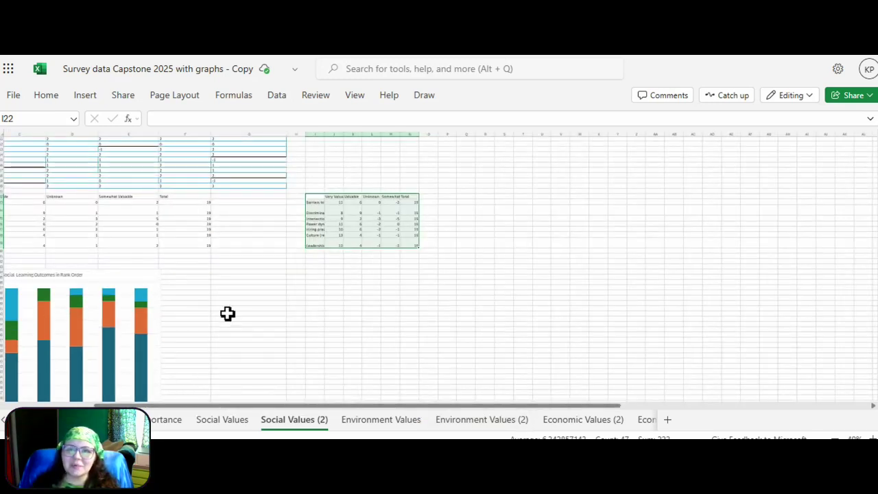
click(329, 266)
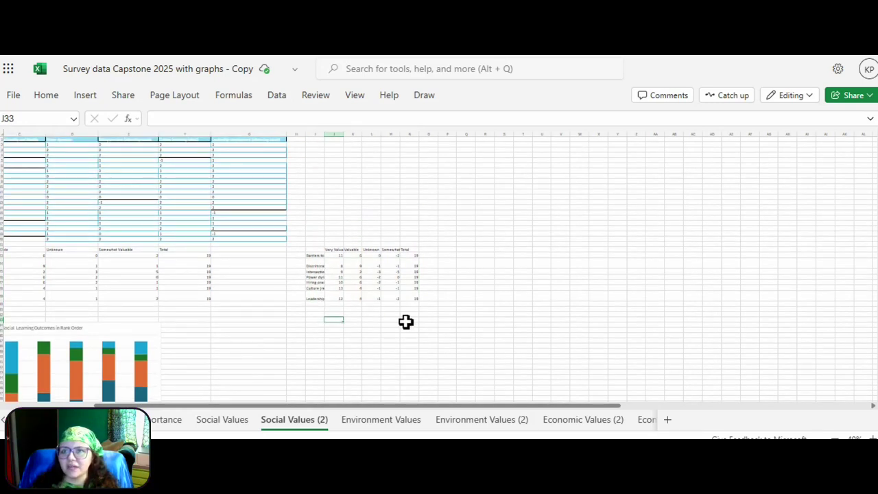
scroll(406, 322, up, 3)
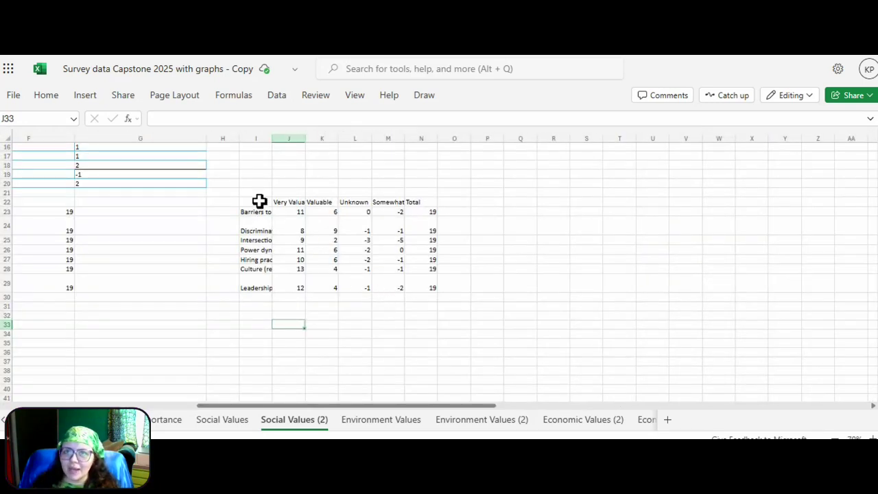
drag(259, 201, 397, 282)
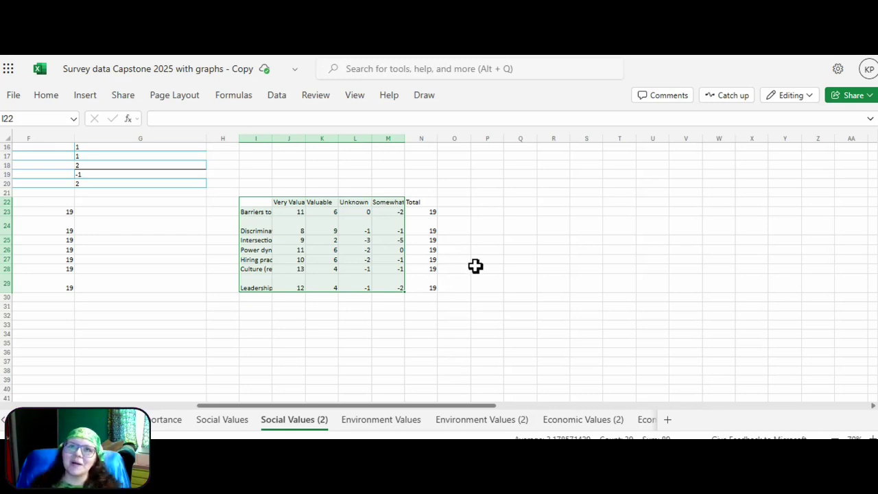
click(95, 99)
click(91, 96)
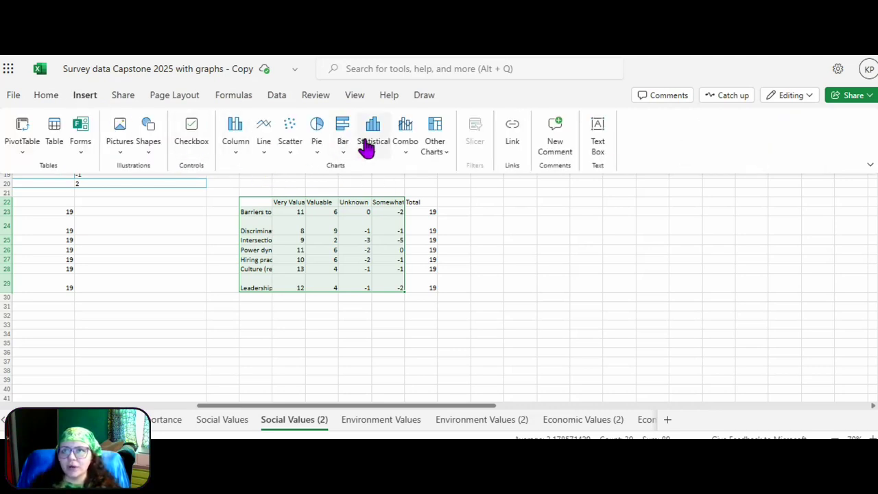
click(233, 161)
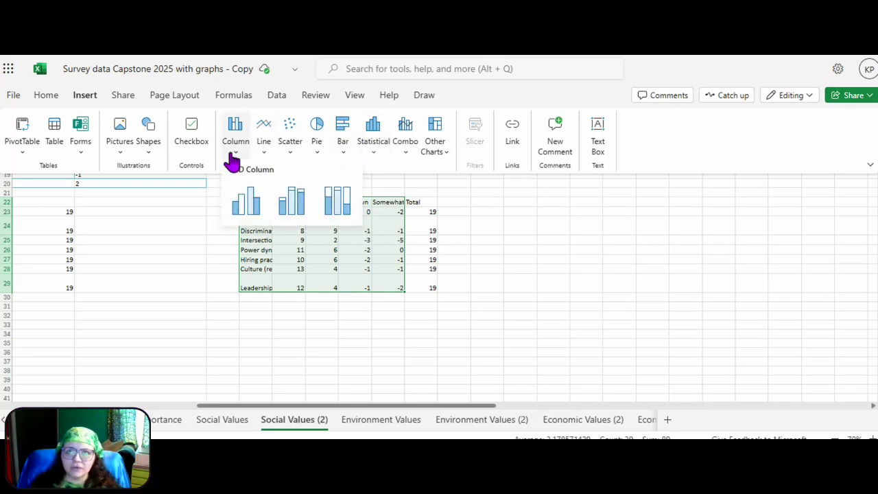
click(295, 210)
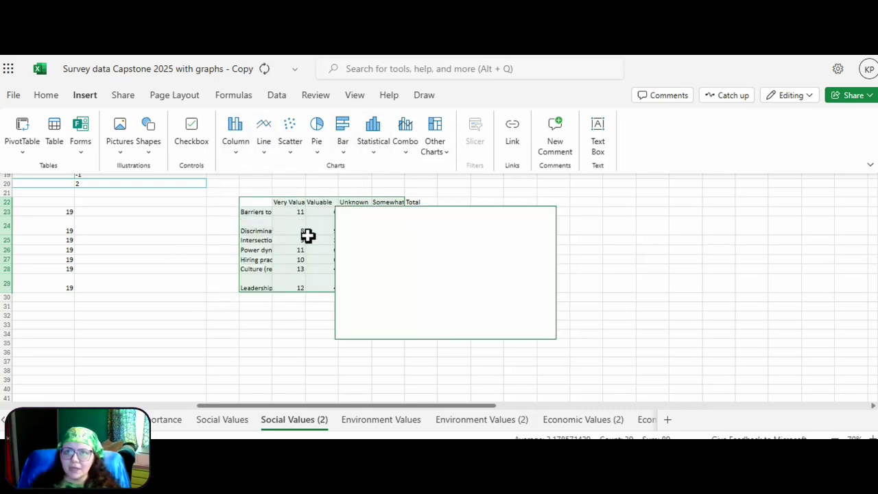
- Move the new chart off the pasted table into the empty area below it
scroll(473, 239, down, 2)
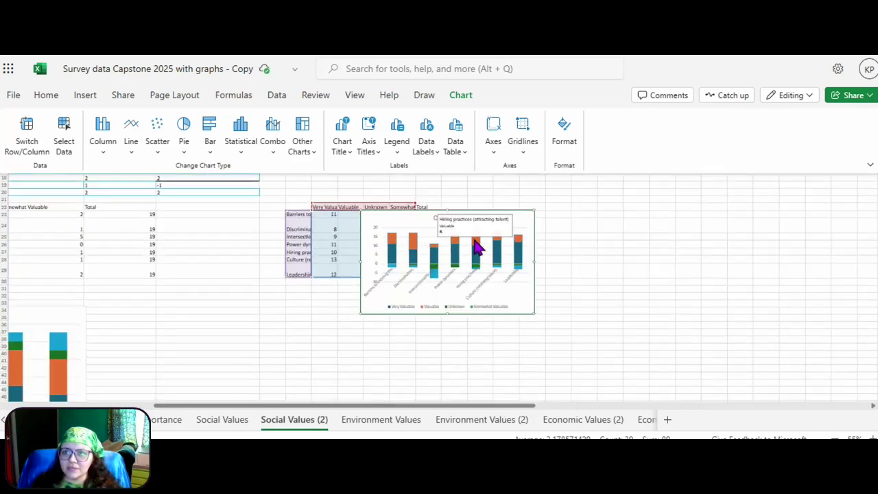
drag(512, 215, 376, 297)
scroll(377, 297, down, 2)
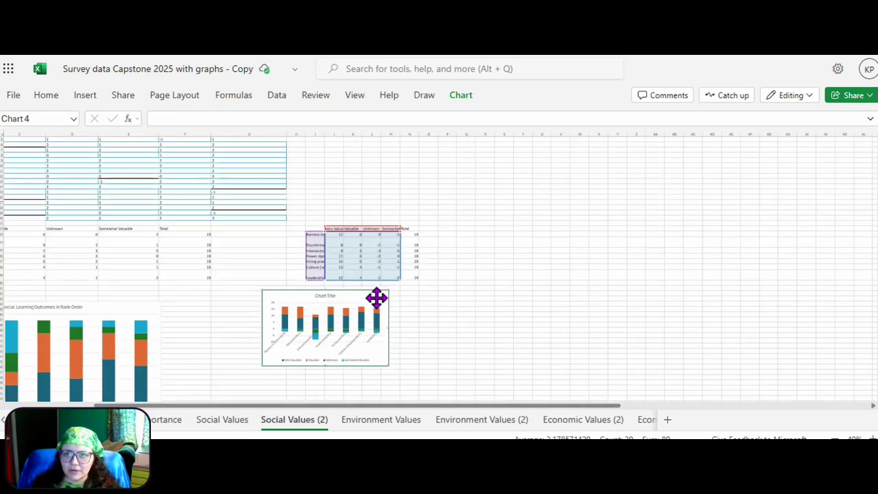
- Enlarge the new chart beside the Social Learning Outcomes chart so it spans columns F to P, down to about row 66
click(400, 367)
click(382, 353)
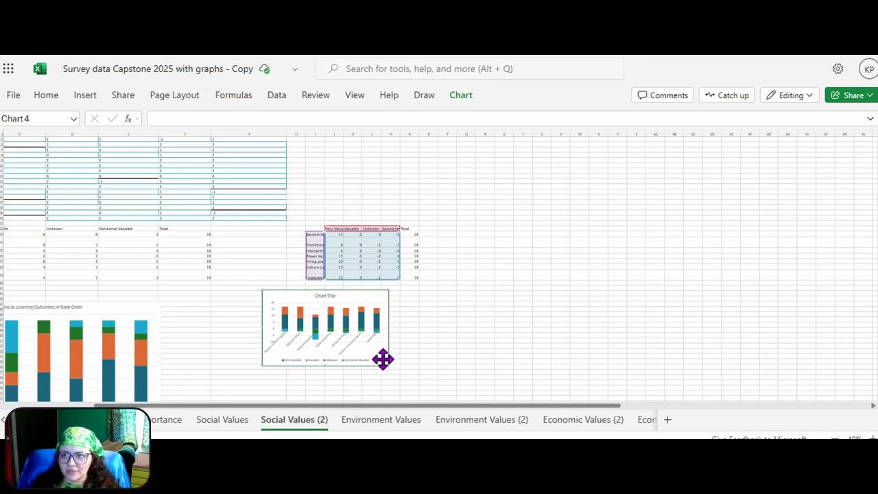
click(439, 353)
click(377, 356)
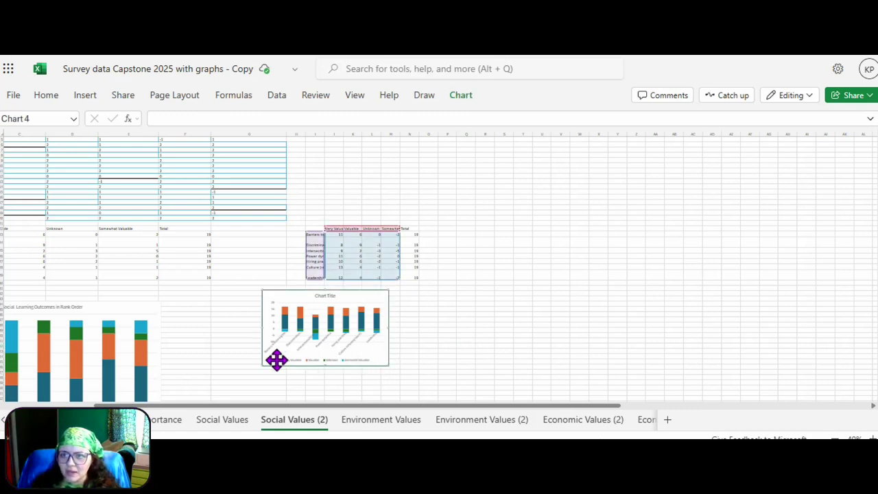
drag(259, 365, 180, 427)
scroll(406, 309, down, 2)
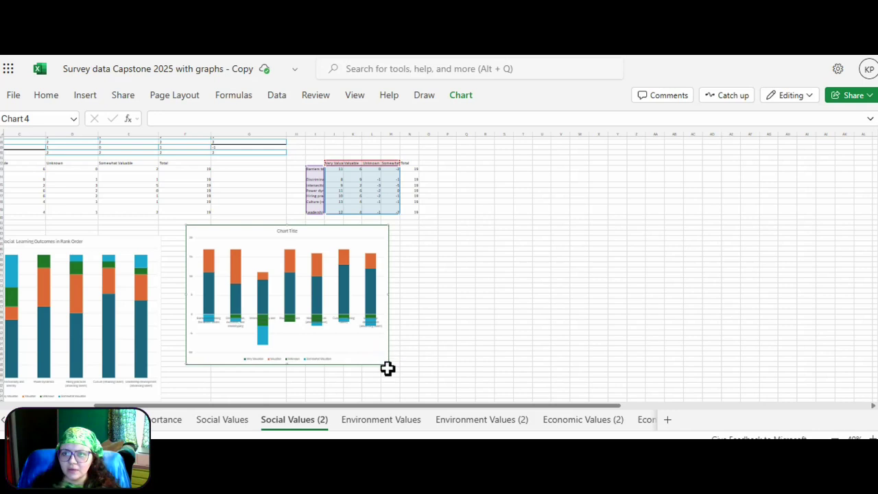
drag(386, 364, 455, 398)
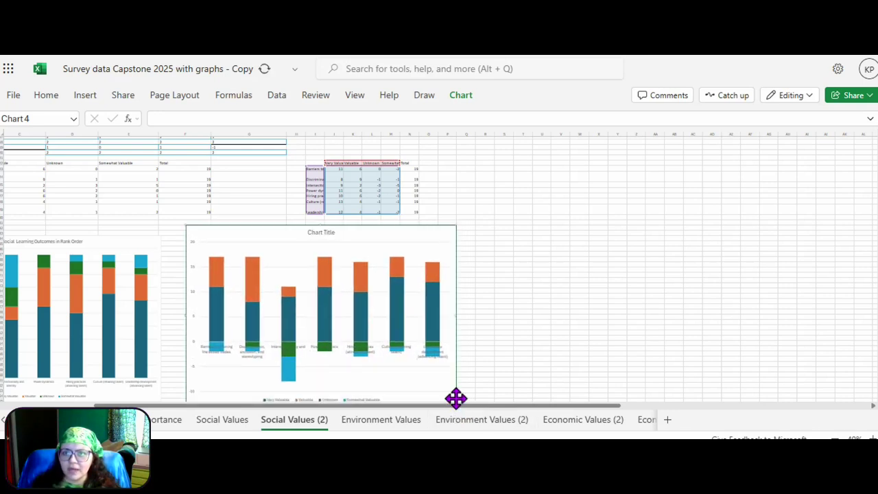
scroll(454, 398, down, 2)
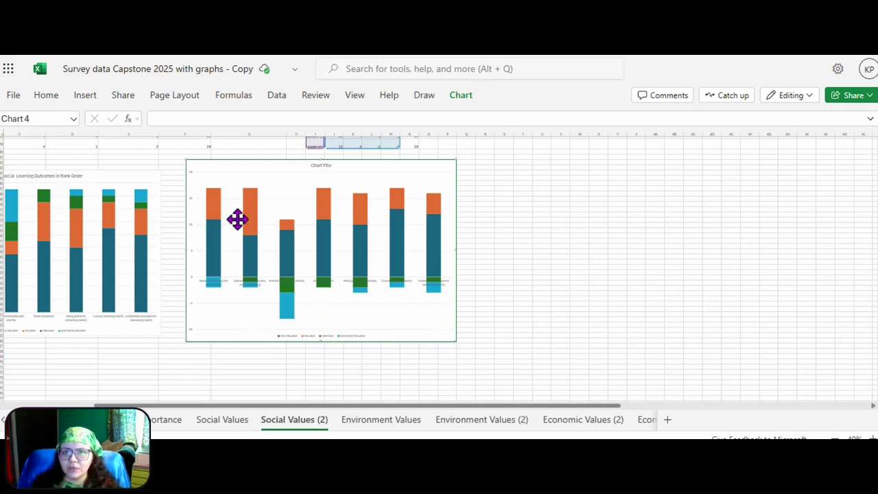
- Open the new chart's format settings and expand the Horizontal Axis options
scroll(284, 202, up, 2)
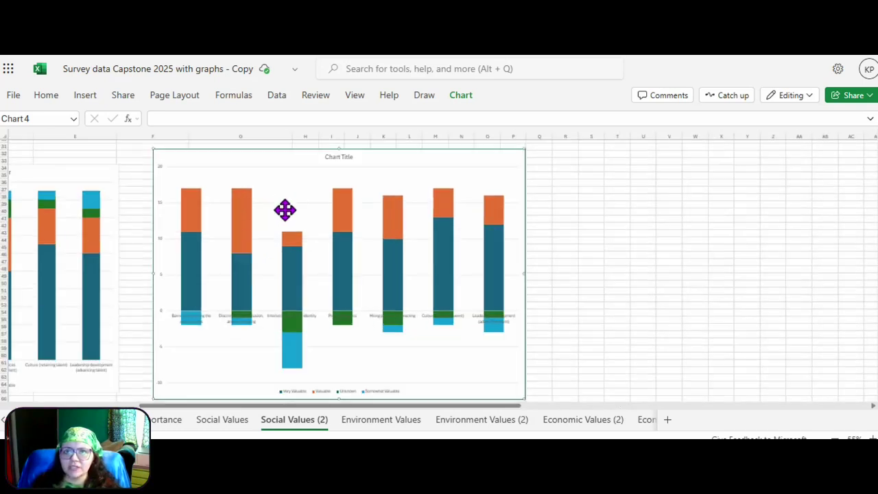
double_click(259, 157)
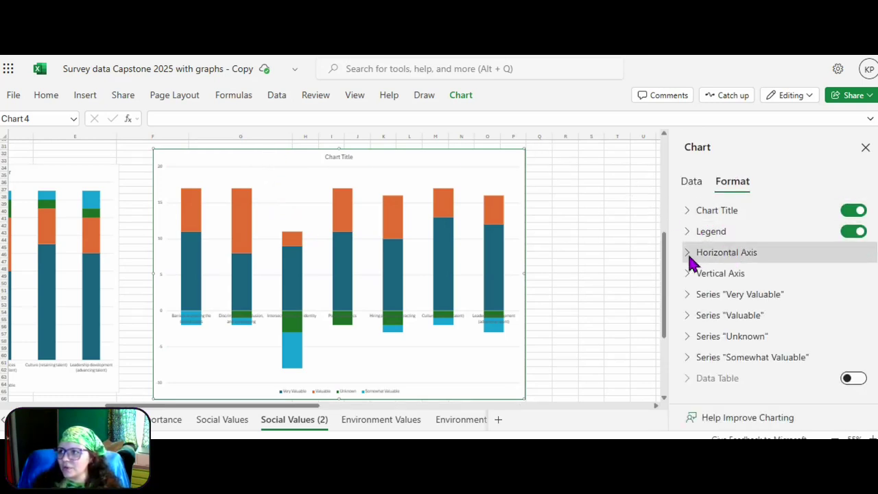
click(690, 254)
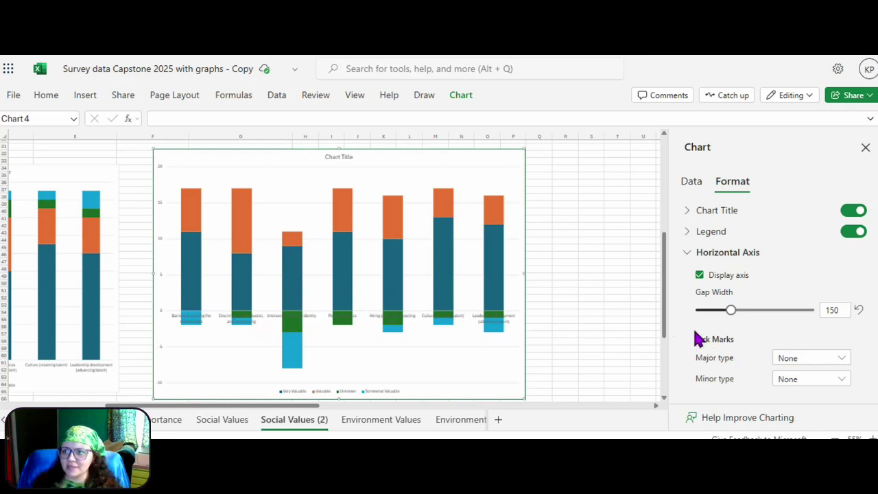
- Look through the horizontal axis settings, from gap width and tick marks to font, axis title and gridlines
scroll(718, 320, down, 3)
scroll(718, 319, down, 3)
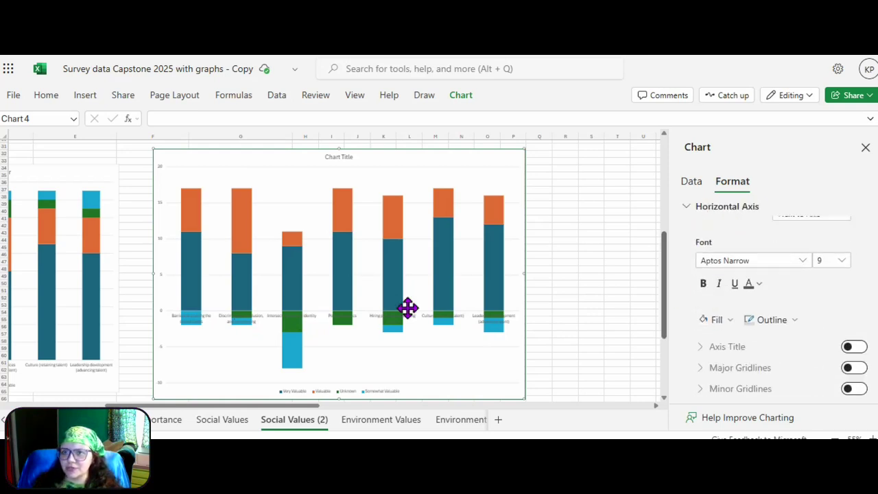
scroll(817, 327, down, 3)
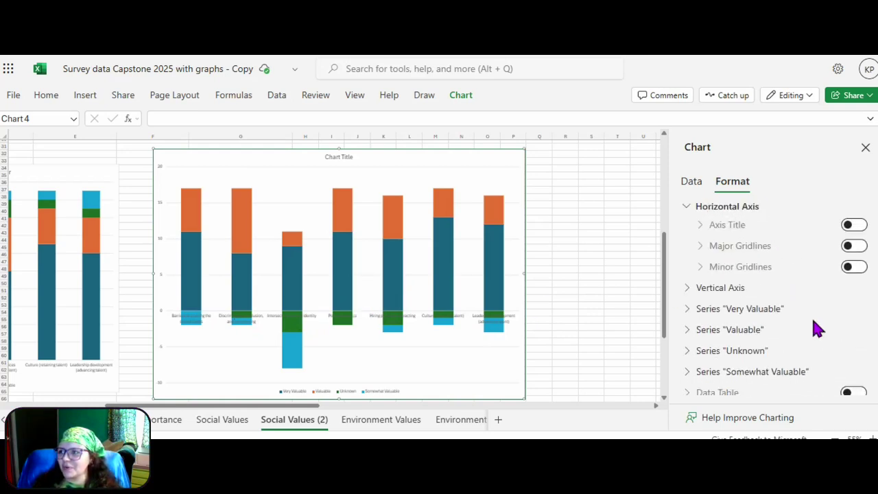
scroll(816, 316, down, 1)
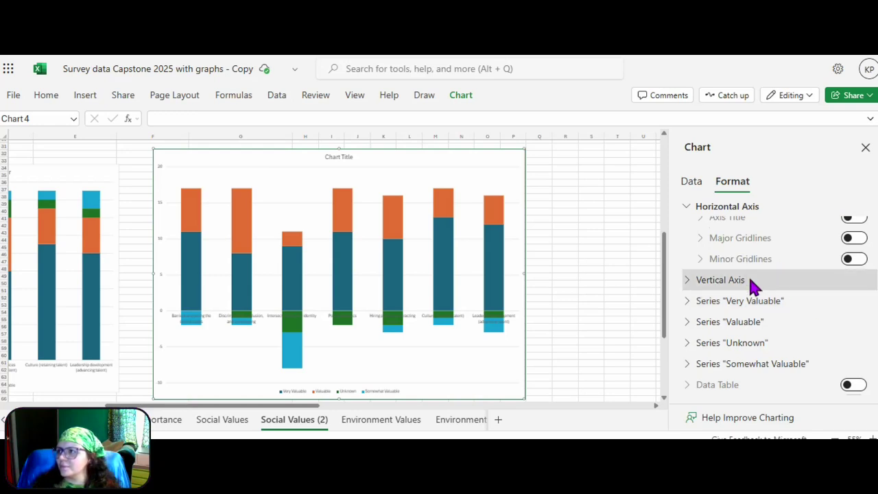
scroll(753, 286, up, 2)
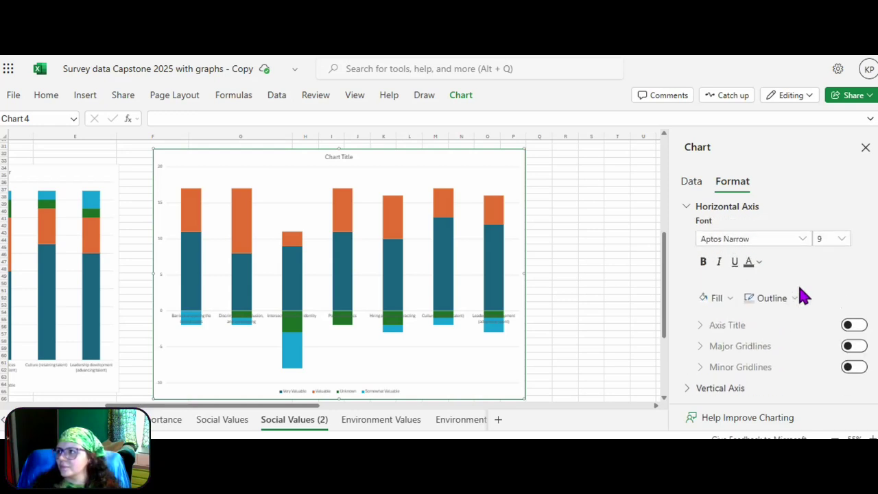
scroll(798, 281, up, 2)
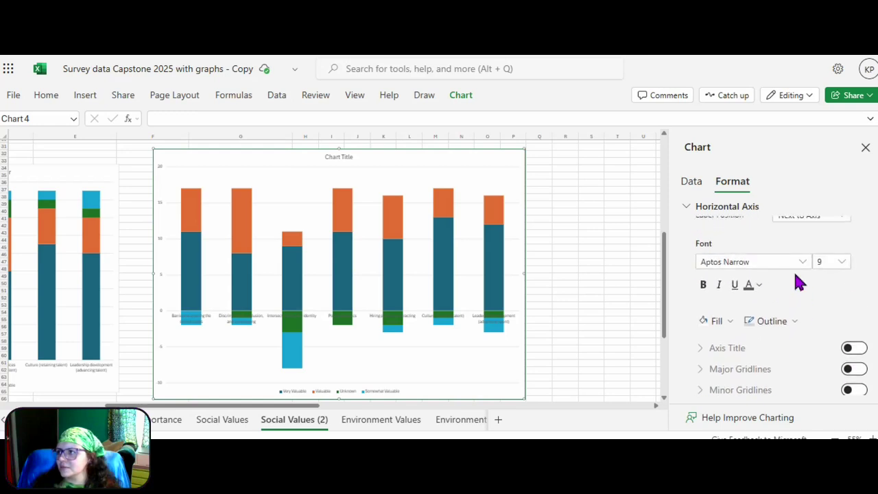
scroll(775, 288, up, 3)
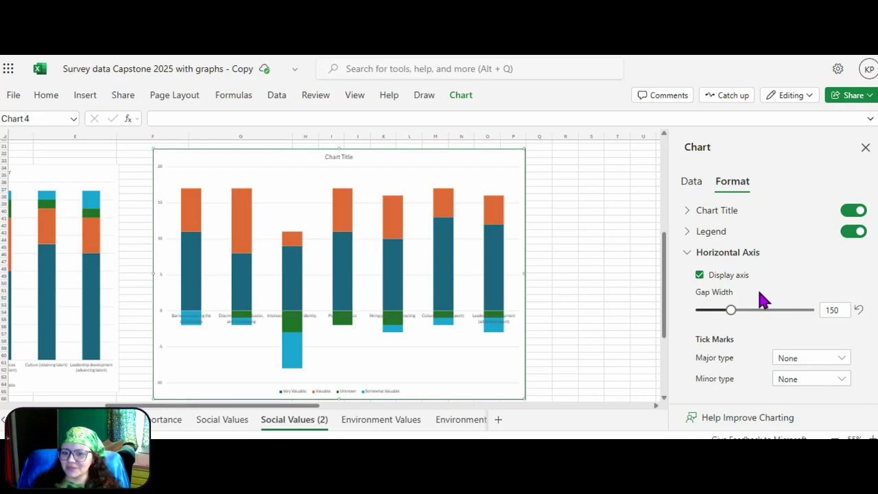
scroll(798, 275, down, 2)
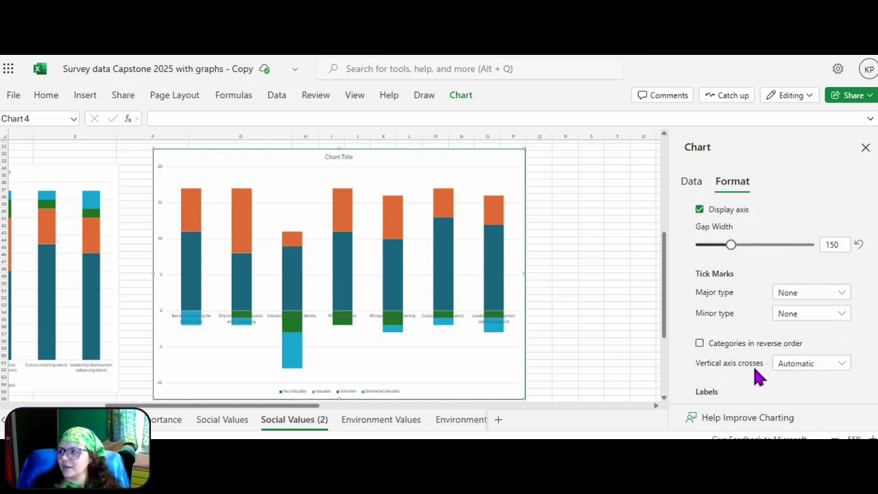
- Try the High label position for the horizontal axis, and set it to Low instead
click(733, 343)
scroll(727, 344, down, 2)
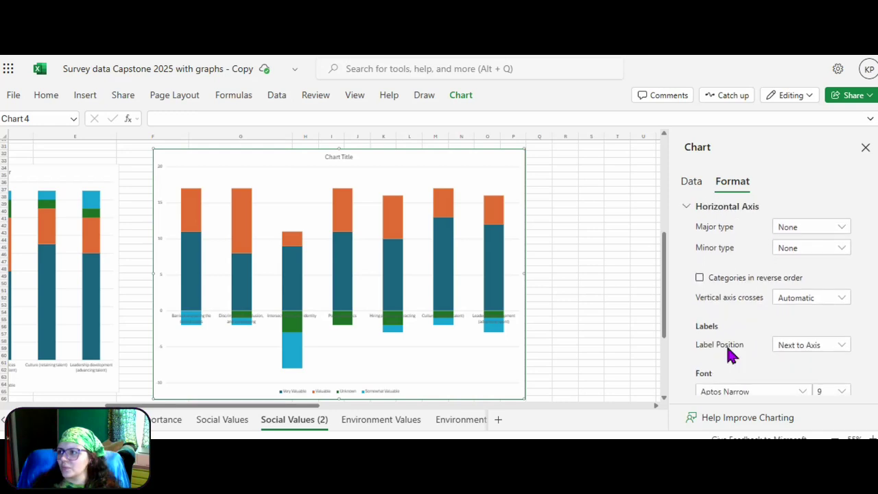
click(802, 347)
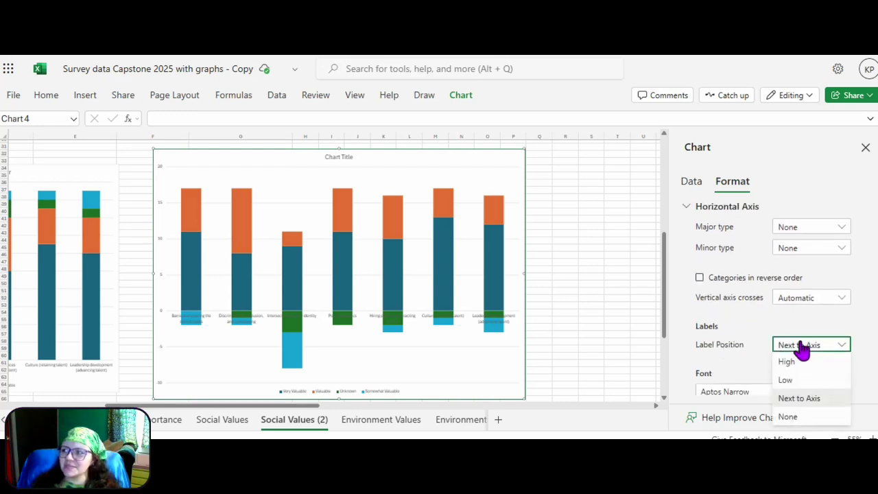
click(796, 362)
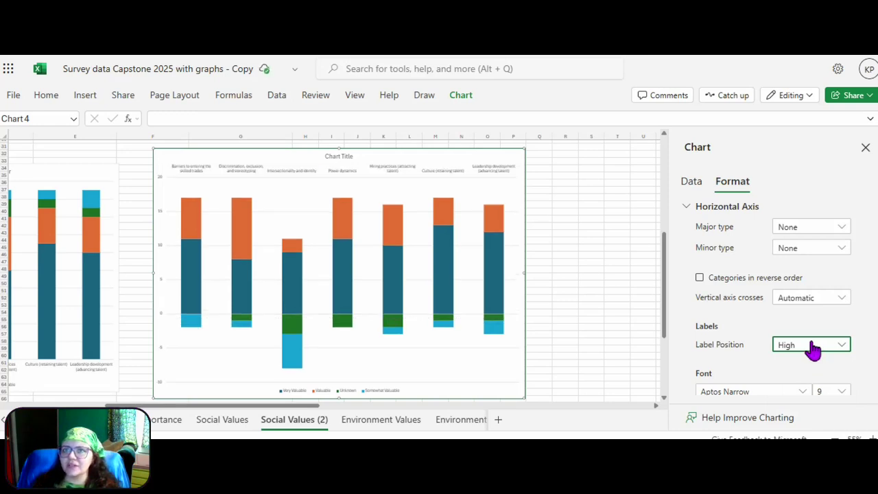
click(793, 347)
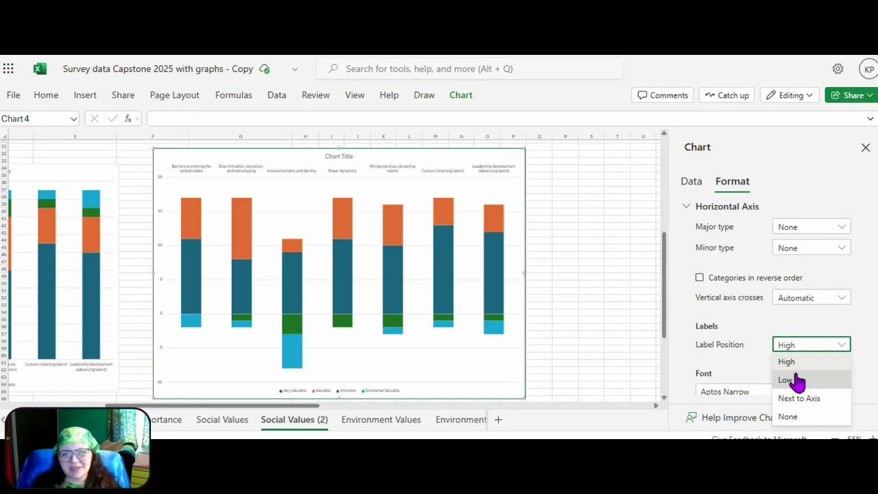
click(799, 384)
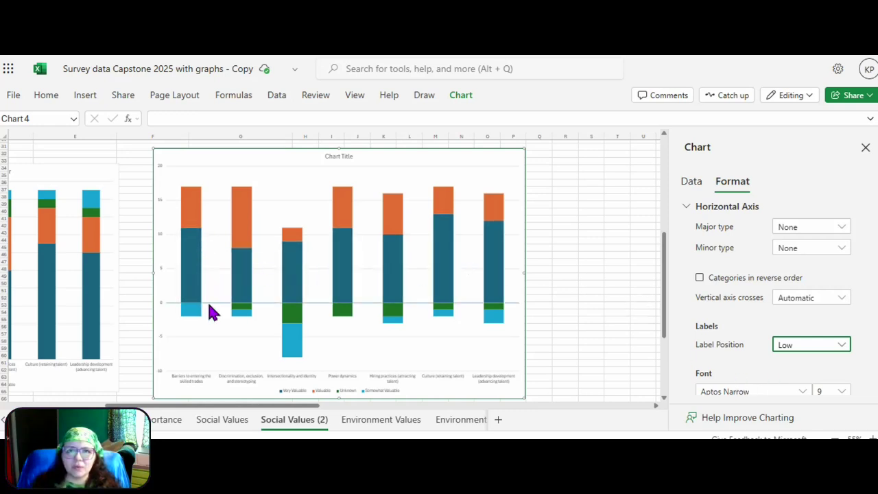
- Turn on data labels for the Very Valuable series in the new chart
mouse_move(198, 272)
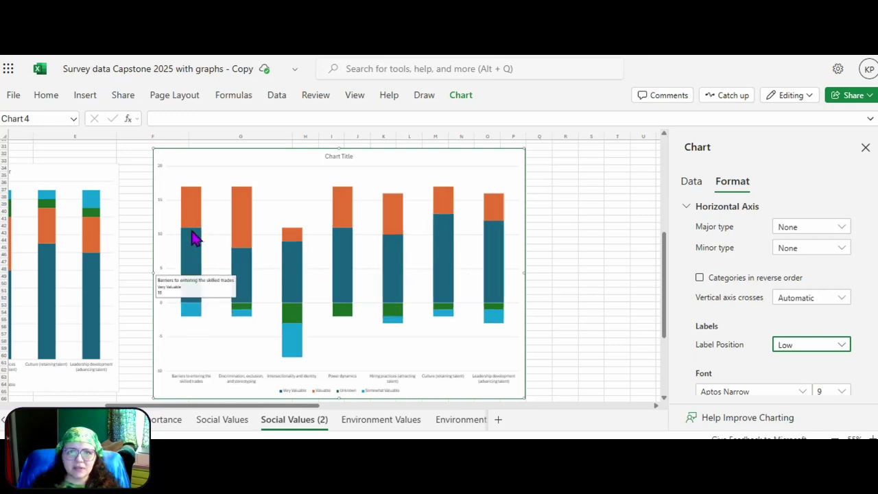
click(194, 253)
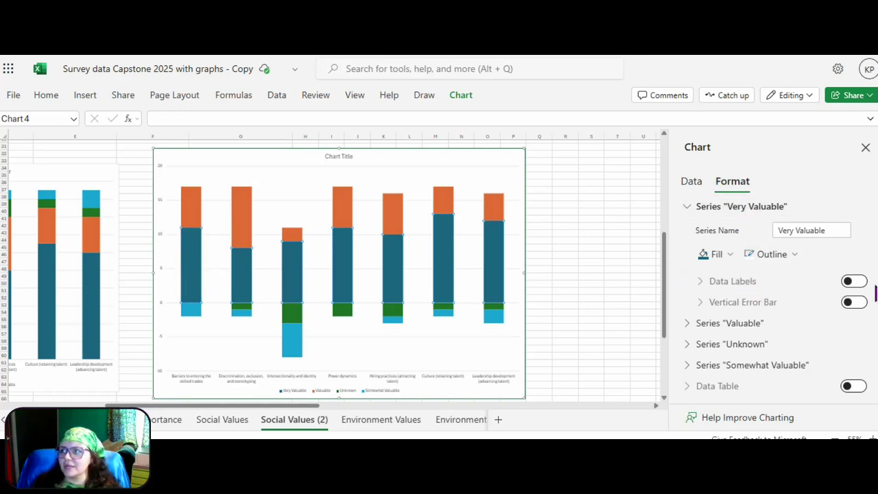
click(853, 292)
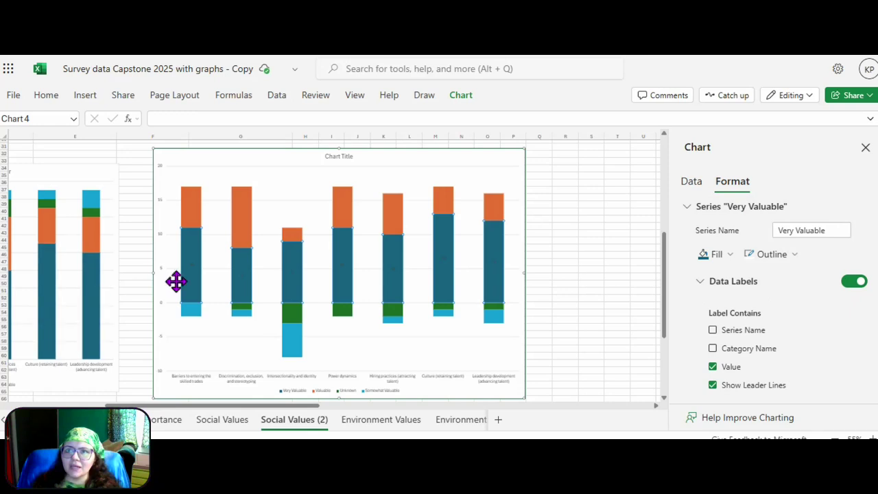
- Turn on data labels for the Valuable series in the diverging chart
scroll(282, 259, up, 2)
scroll(283, 258, up, 3)
mouse_move(320, 302)
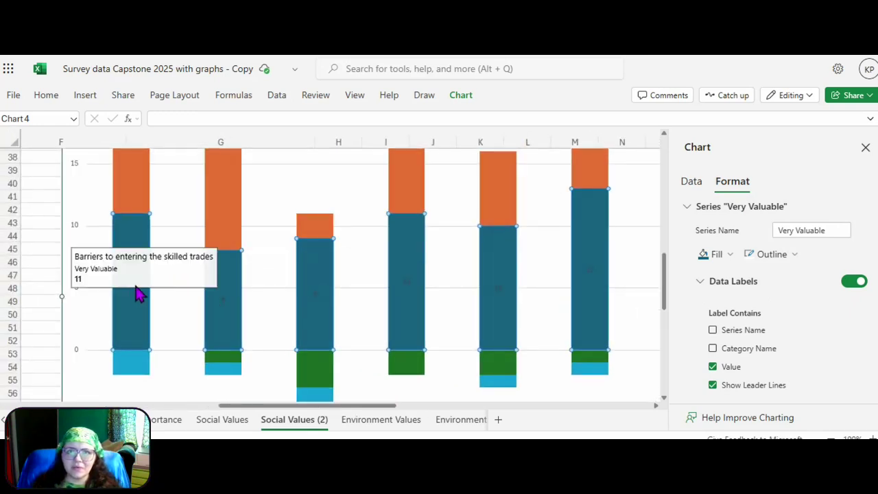
scroll(719, 299, down, 3)
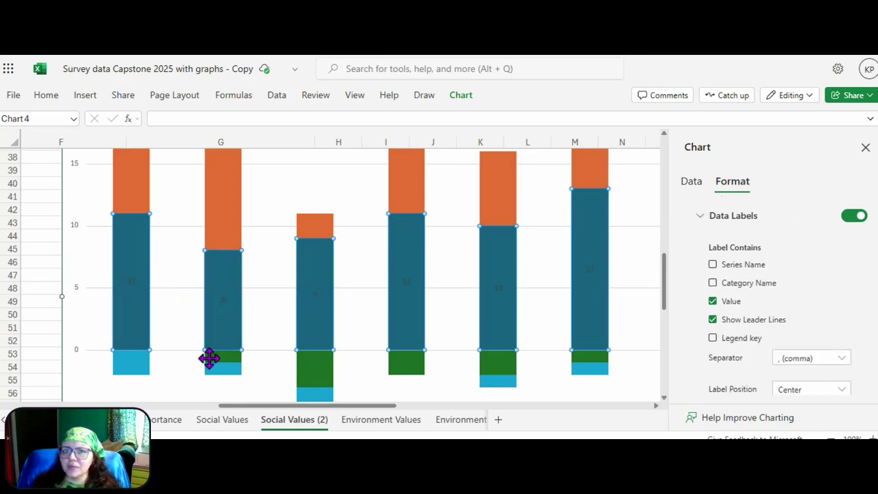
scroll(155, 318, down, 1)
click(141, 220)
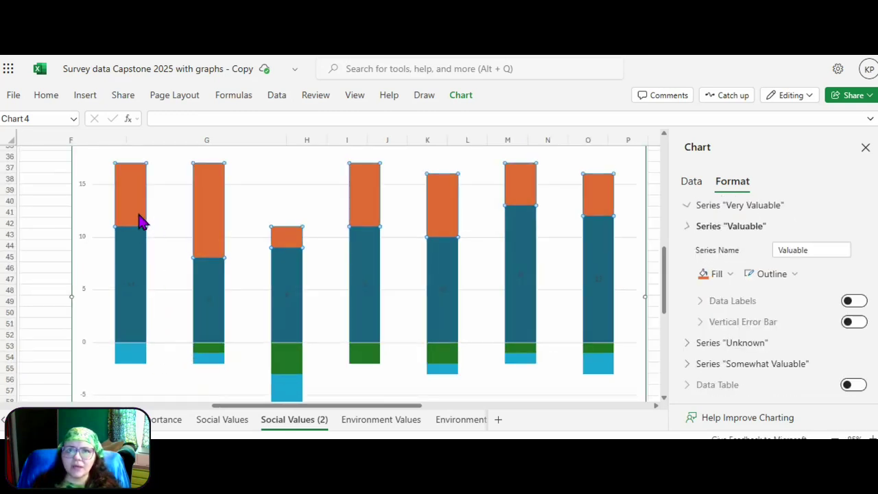
click(847, 303)
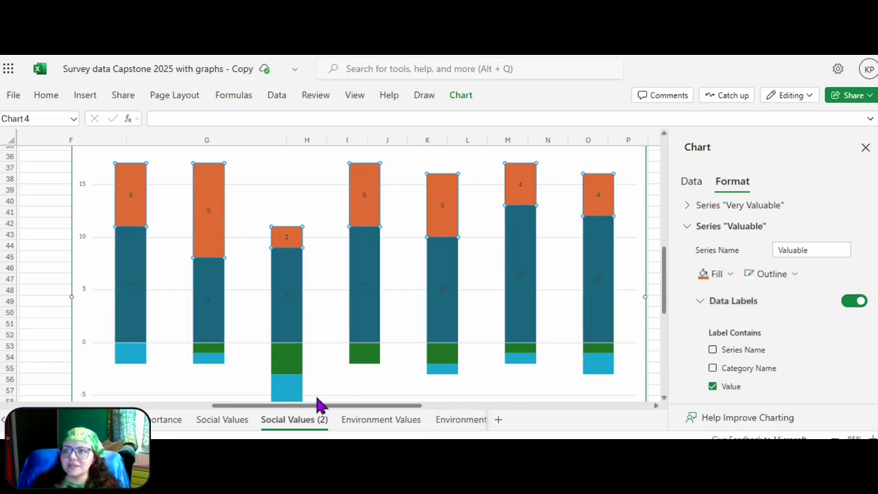
- Turn on data labels for the Somewhat Valuable and Unknown series in the diverging chart
click(144, 360)
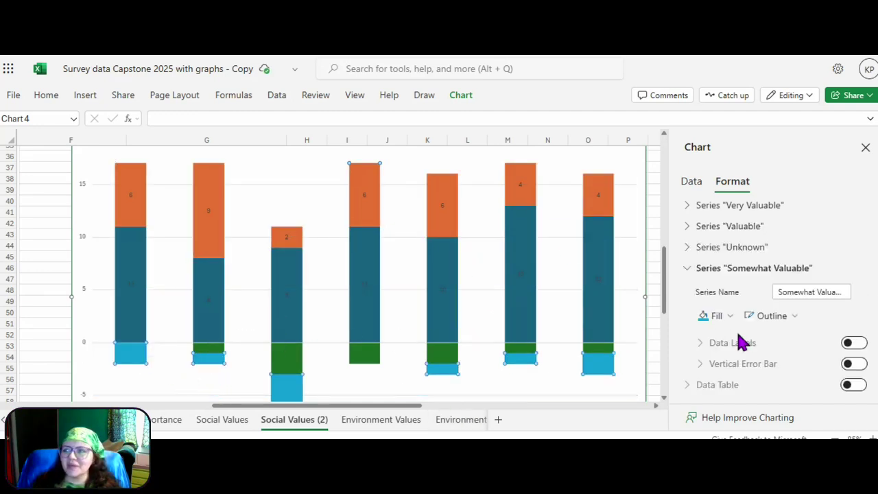
click(855, 342)
click(276, 362)
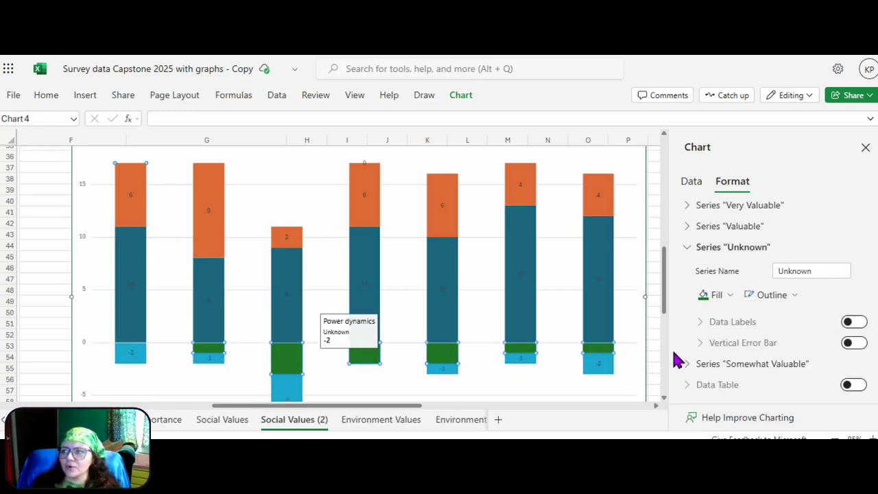
click(854, 321)
- Copy the title text "Social Learning Outcomes in Rank Order" from the original stacked column chart
ctrl+scroll(576, 323, down, 2)
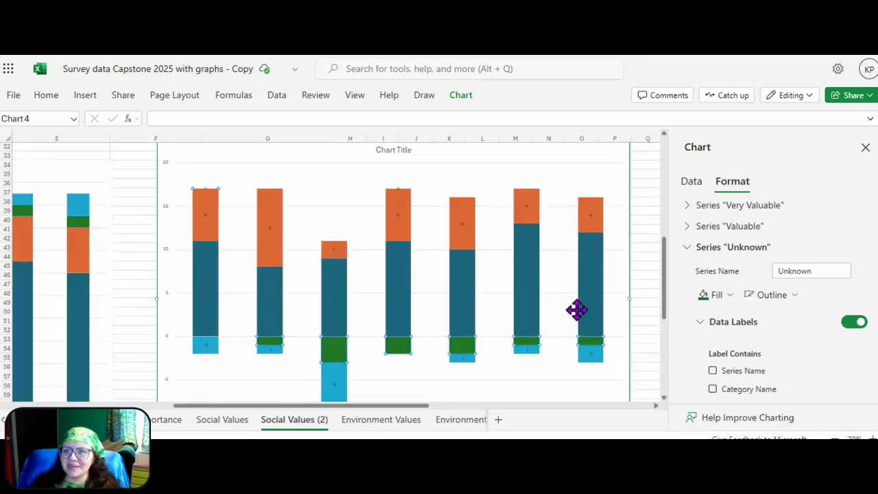
scroll(575, 324, down, 2)
ctrl+scroll(581, 337, down, 2)
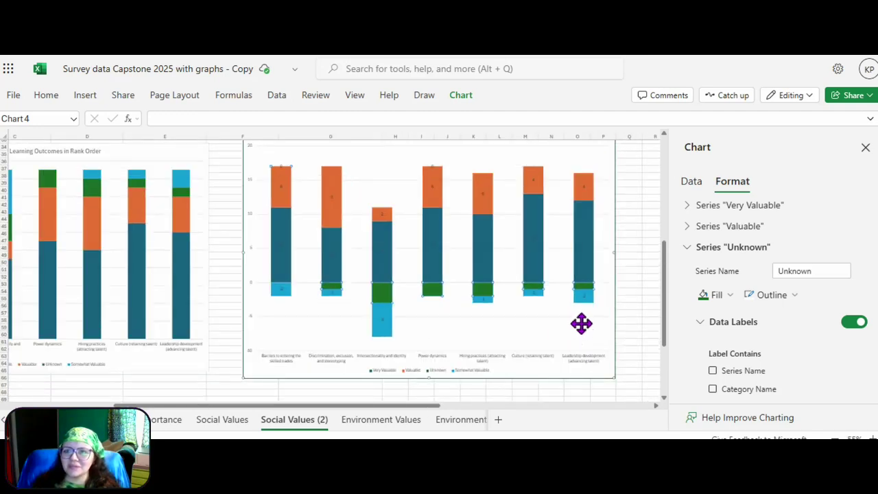
scroll(562, 315, up, 3)
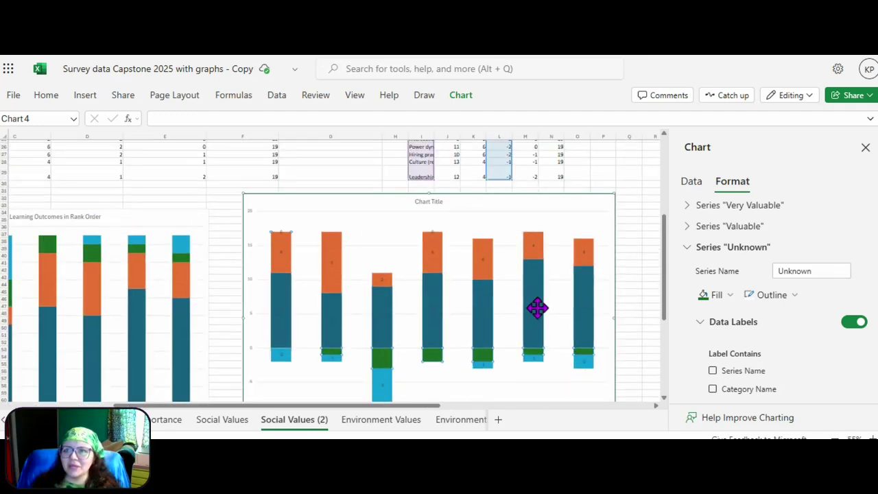
click(430, 203)
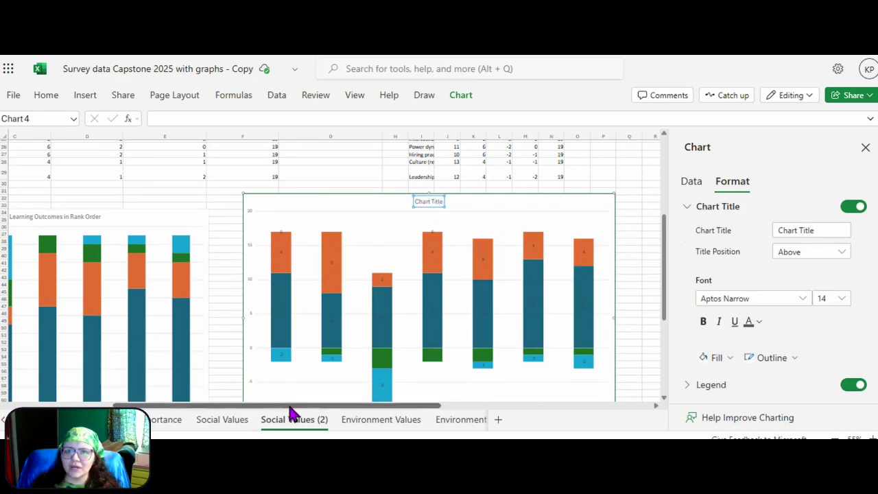
drag(286, 405, 227, 412)
double_click(241, 218)
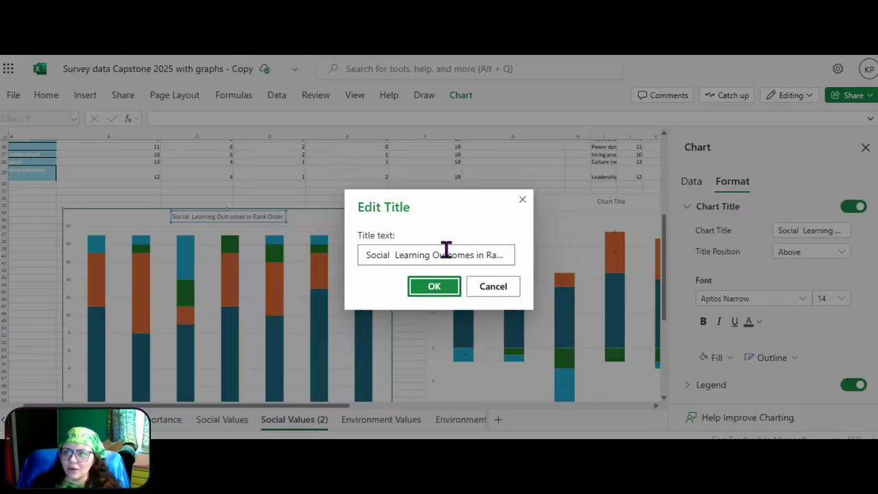
triple_click(446, 254)
key(ctrl+c)
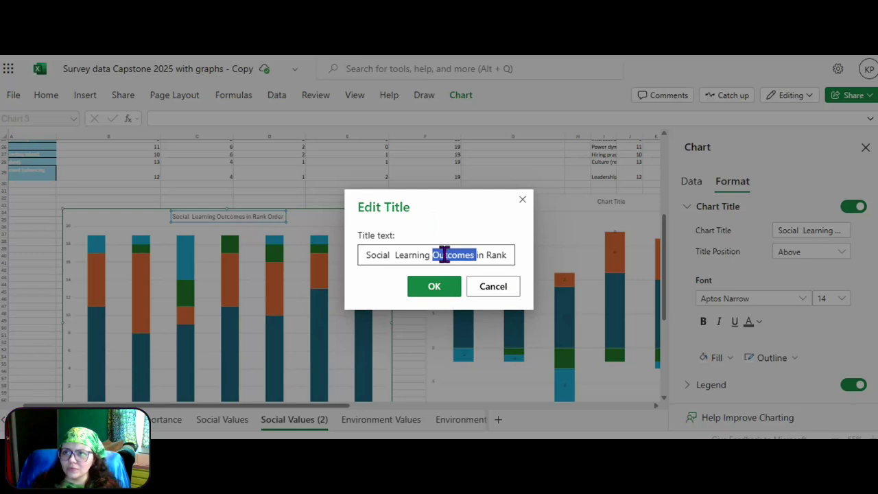
click(437, 291)
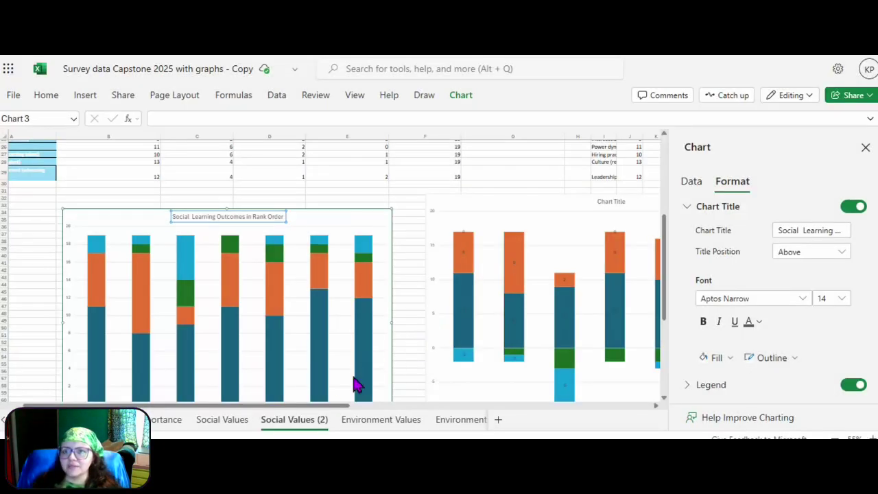
- Replace the diverging chart's placeholder title with the copied text "Social Learning Outcomes in Rank Order"
drag(335, 406, 426, 406)
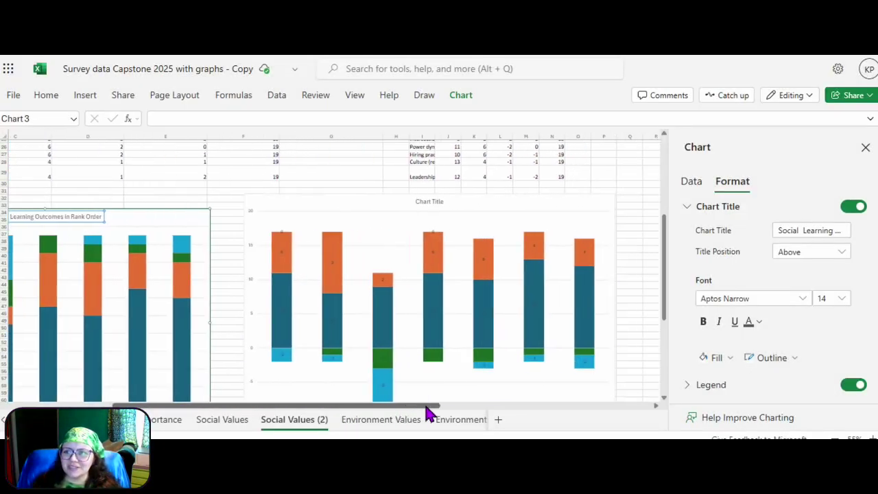
double_click(426, 203)
triple_click(426, 254)
key(ctrl+v)
click(449, 291)
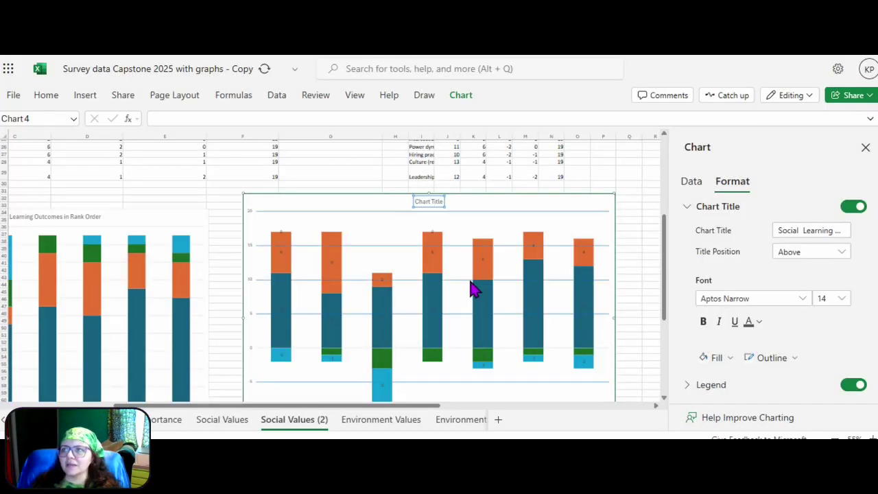
ctrl+scroll(472, 288, up, 3)
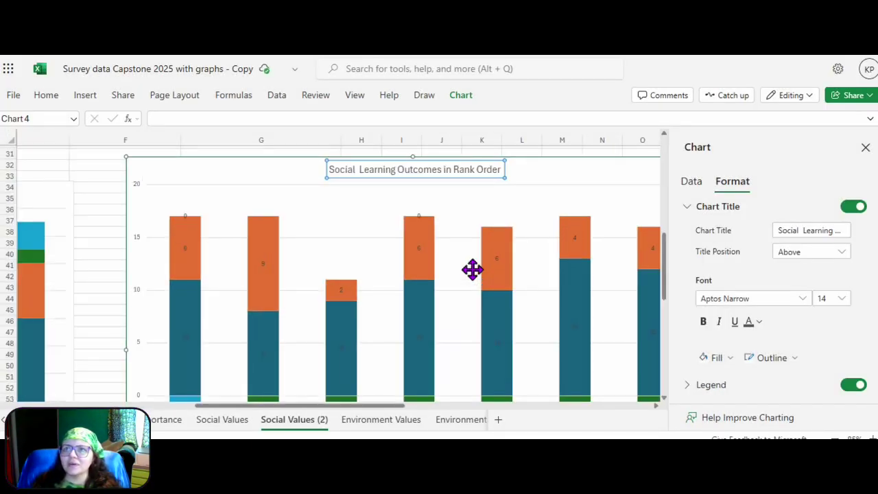
ctrl+scroll(472, 270, down, 2)
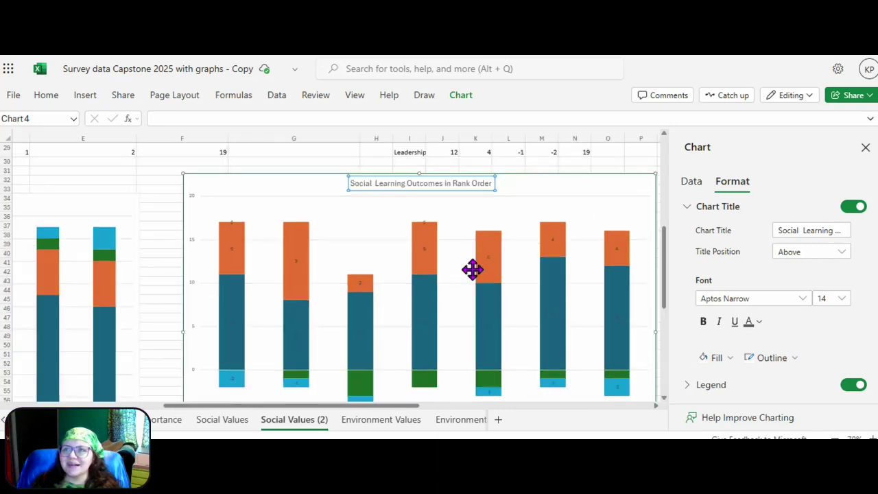
scroll(472, 270, down, 2)
mouse_move(478, 329)
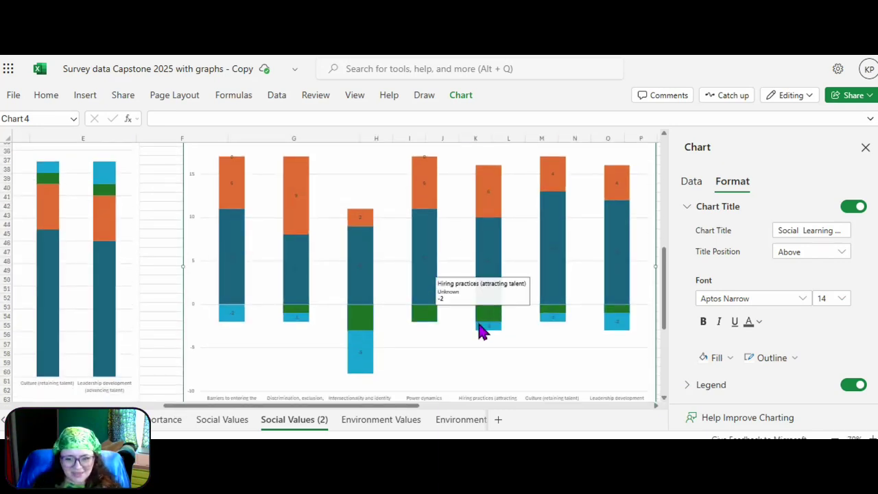